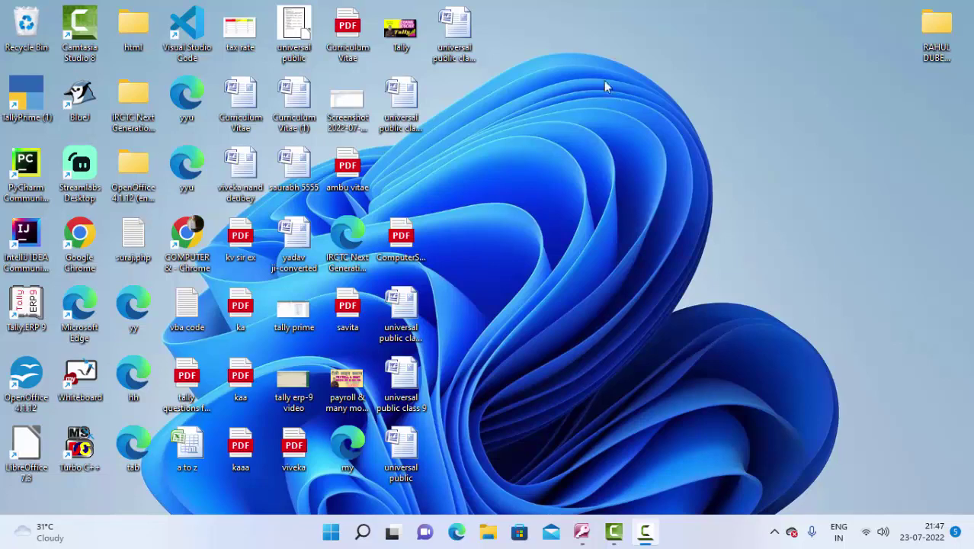
# Refresh the desktop four times from its right-click menu
pyautogui.rightClick(595, 68)
pyautogui.click(609, 129)
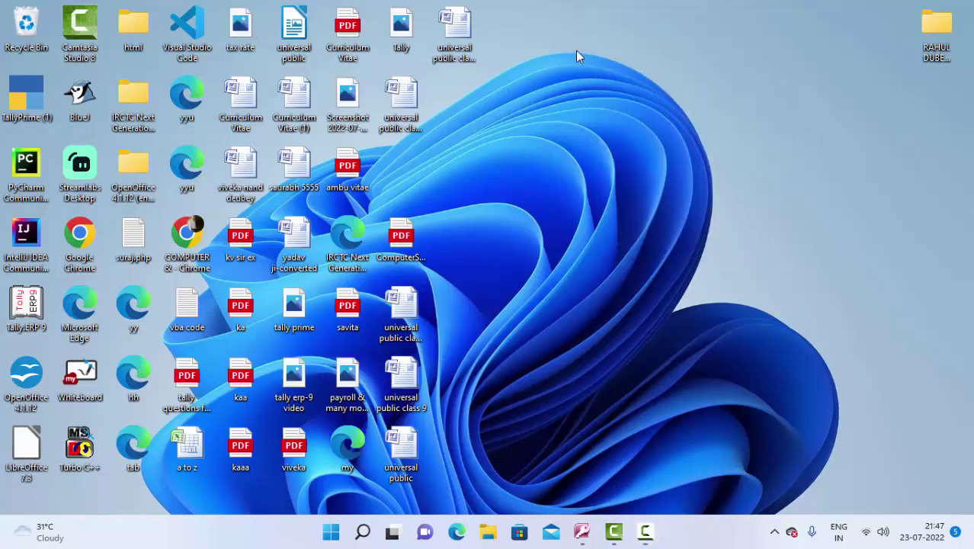
pyautogui.rightClick(576, 51)
pyautogui.click(632, 113)
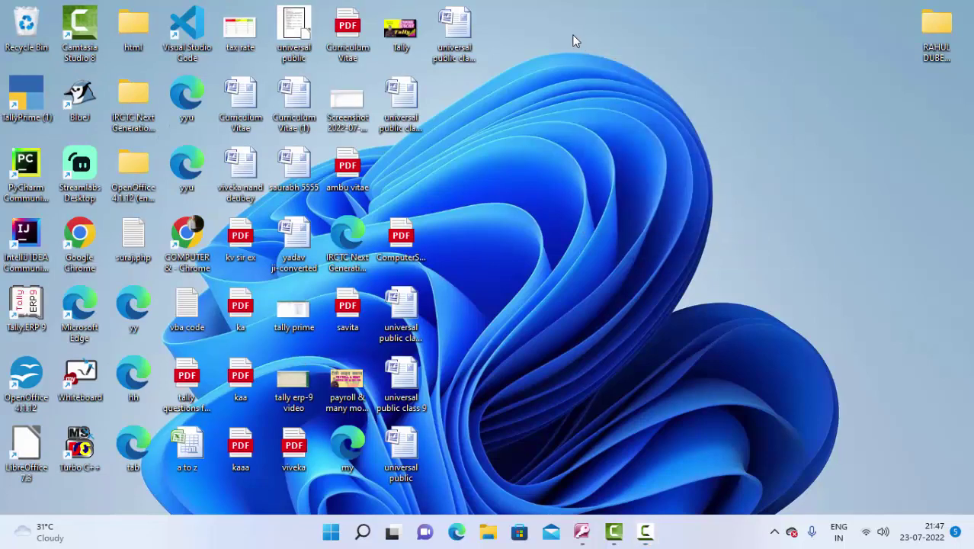
pyautogui.rightClick(571, 34)
pyautogui.click(600, 97)
pyautogui.rightClick(587, 67)
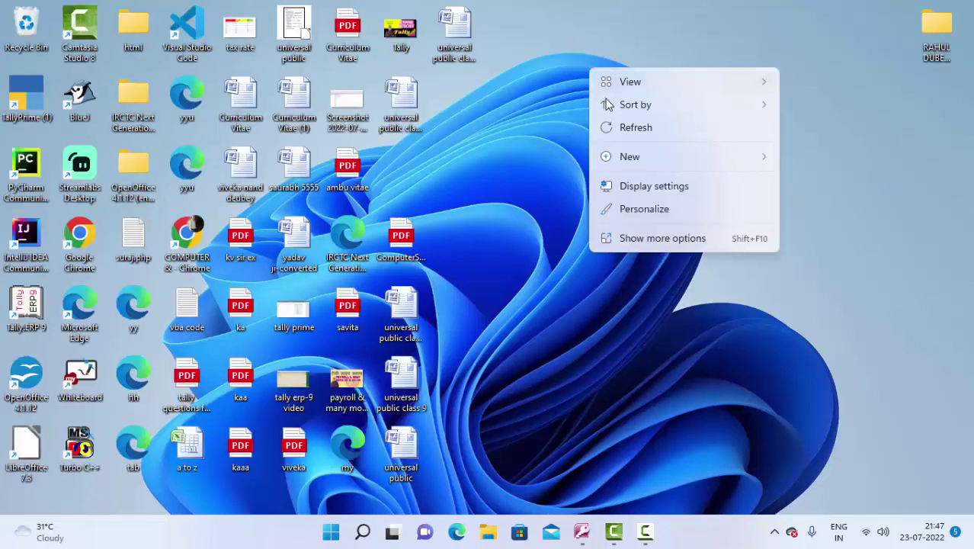
pyautogui.click(619, 128)
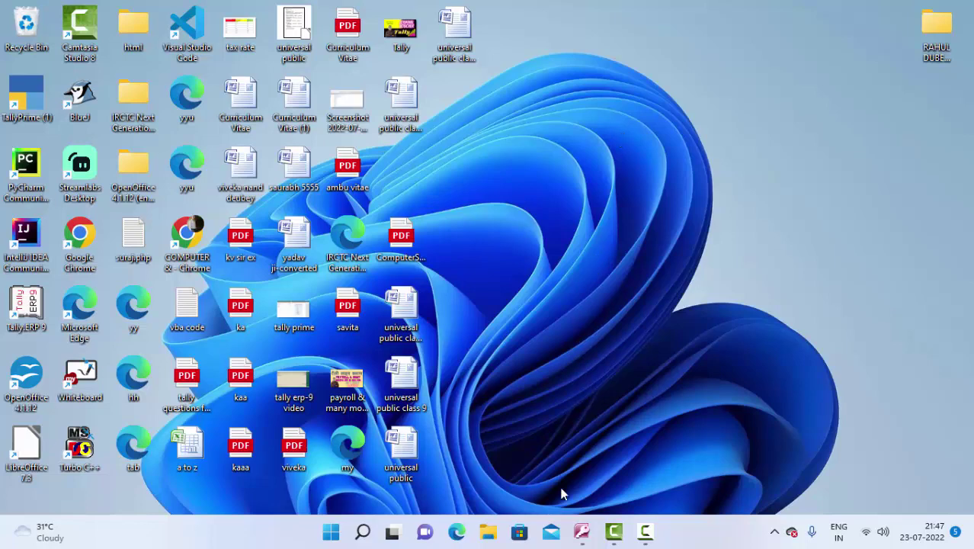
# Restore Database26, close the open table, and open a blank Query1 with no tables in SQL view
pyautogui.click(582, 535)
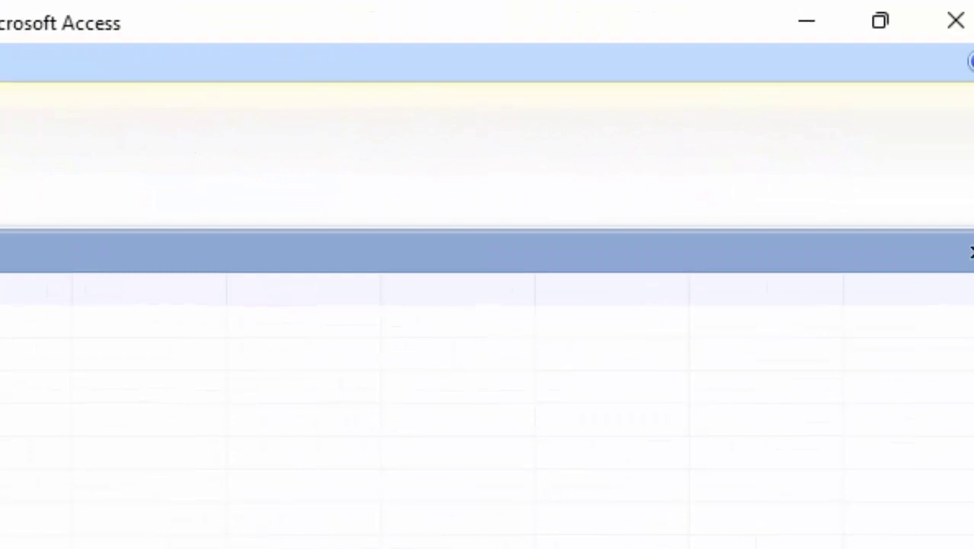
pyautogui.click(959, 247)
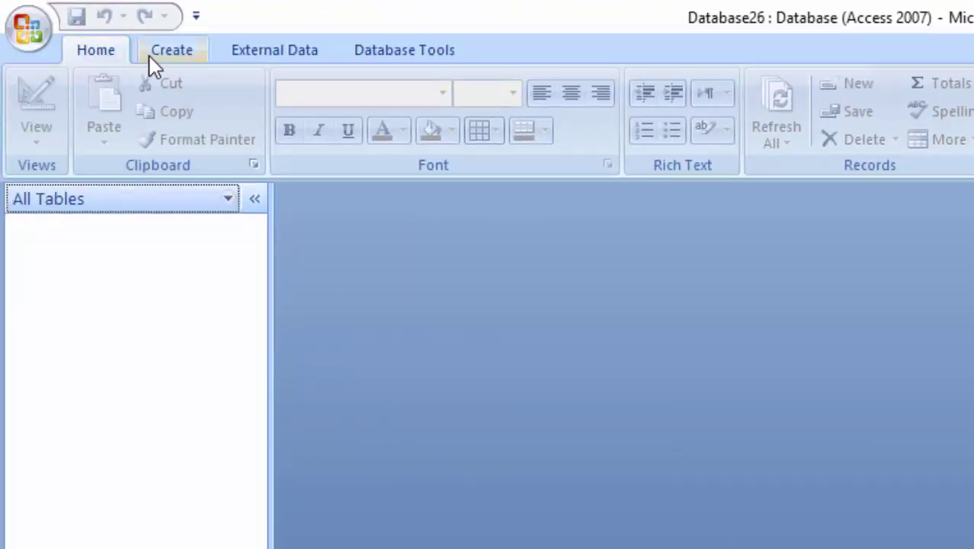
pyautogui.click(151, 54)
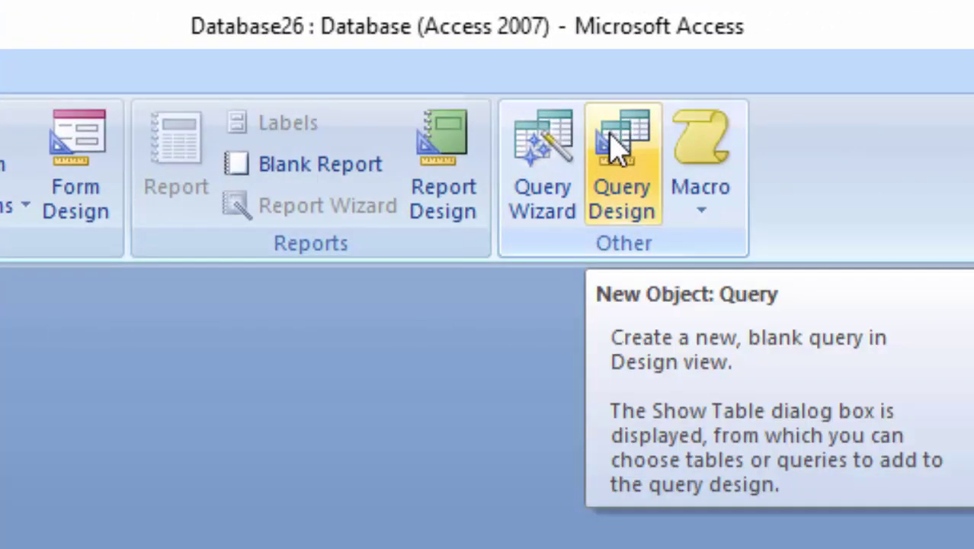
pyautogui.click(618, 145)
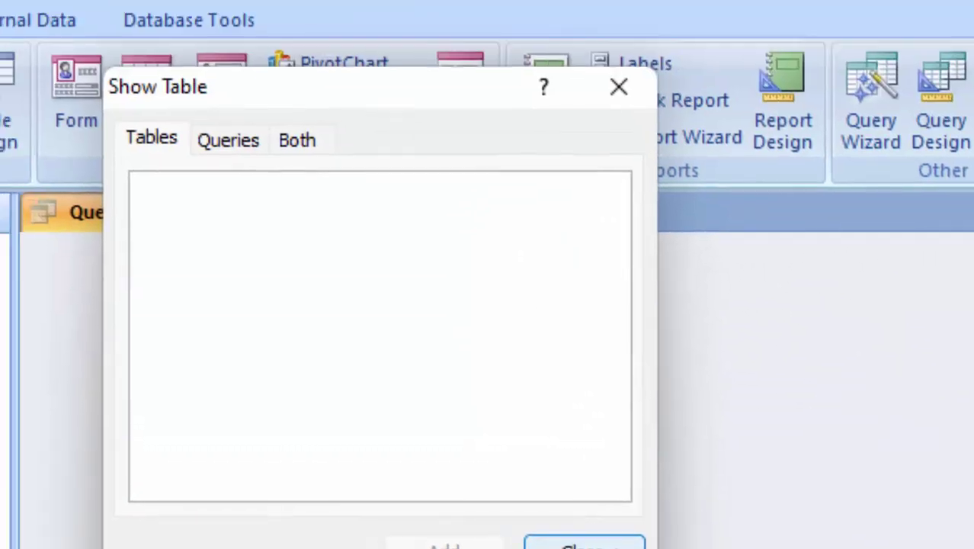
pyautogui.click(355, 47)
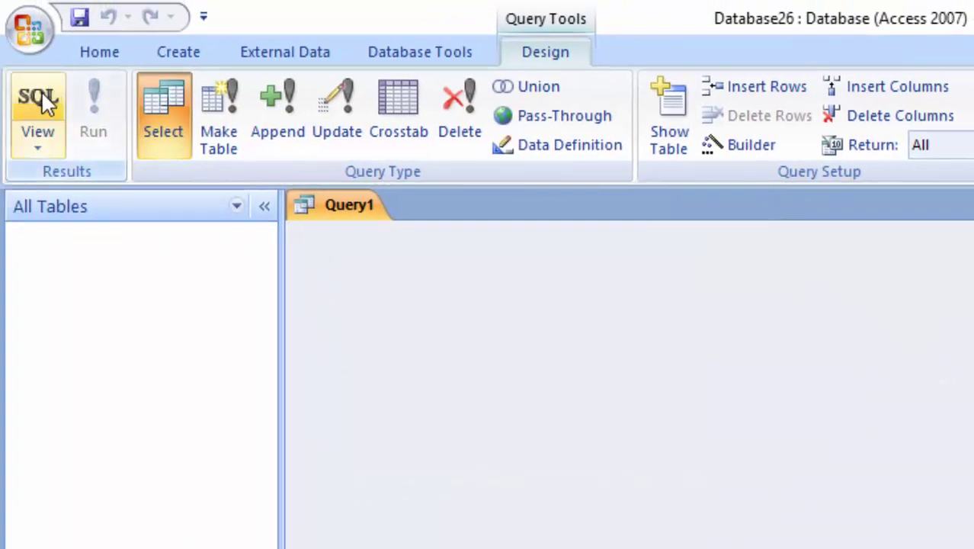
pyautogui.click(41, 92)
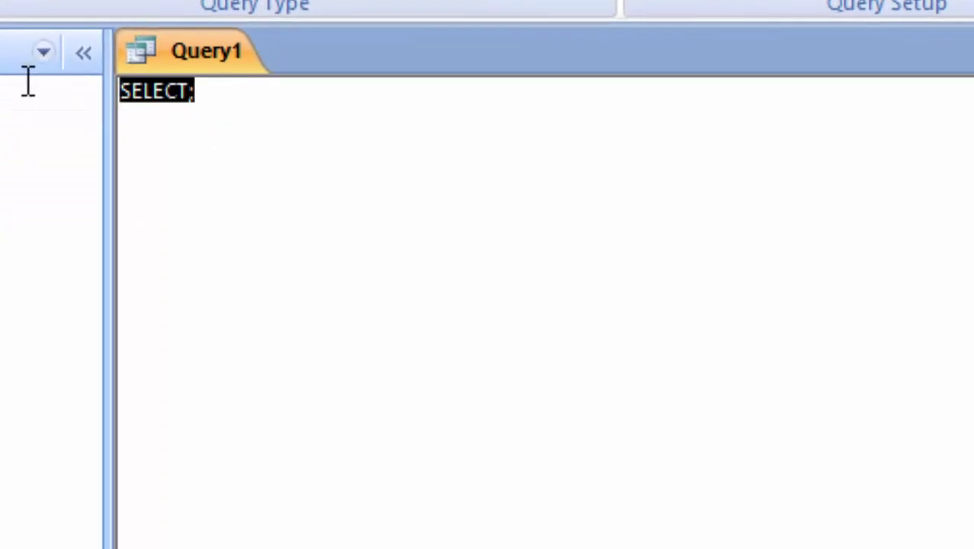
# Replace the SELECT; placeholder with Create table ProductT(Name_of_Product text, Price currency)
pyautogui.press('Delete')
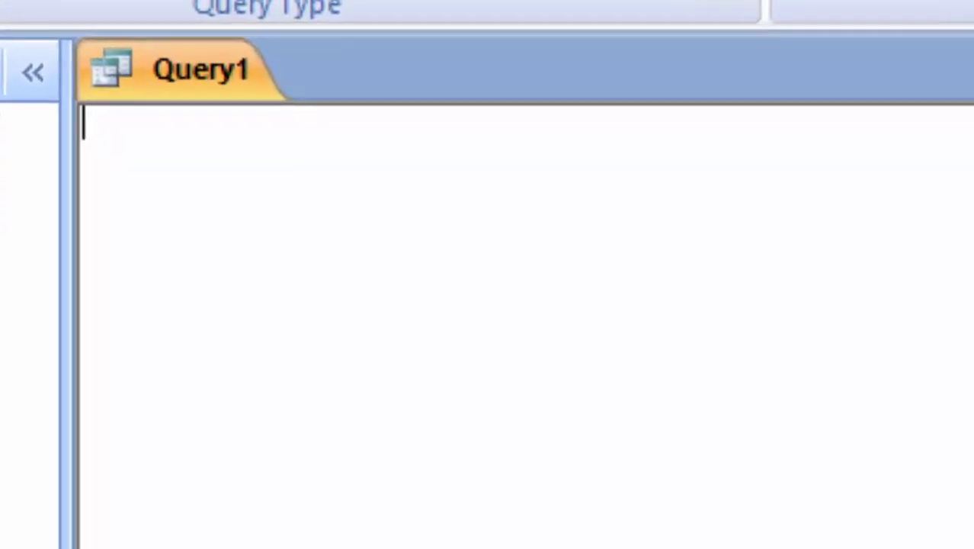
pyautogui.write('Create ')
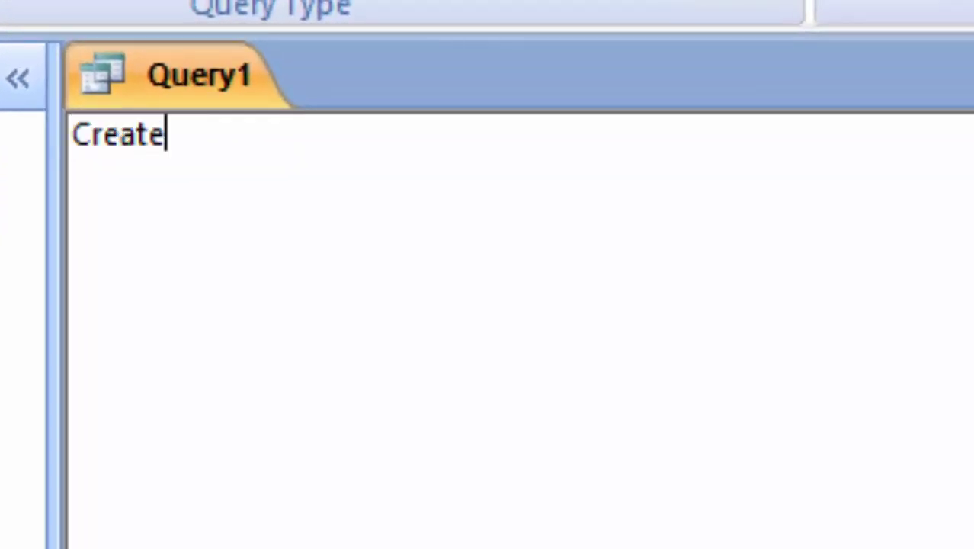
pyautogui.write('tabl')
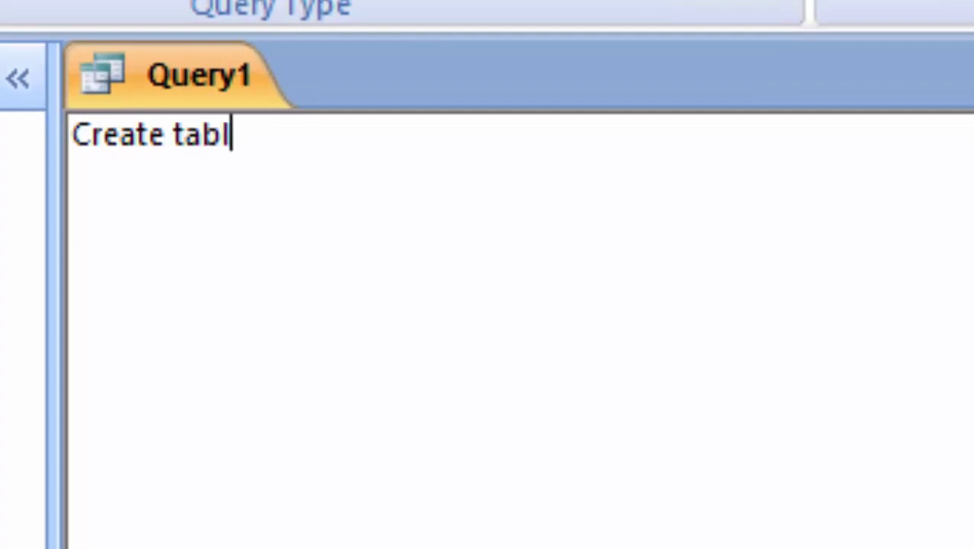
pyautogui.write('e ')
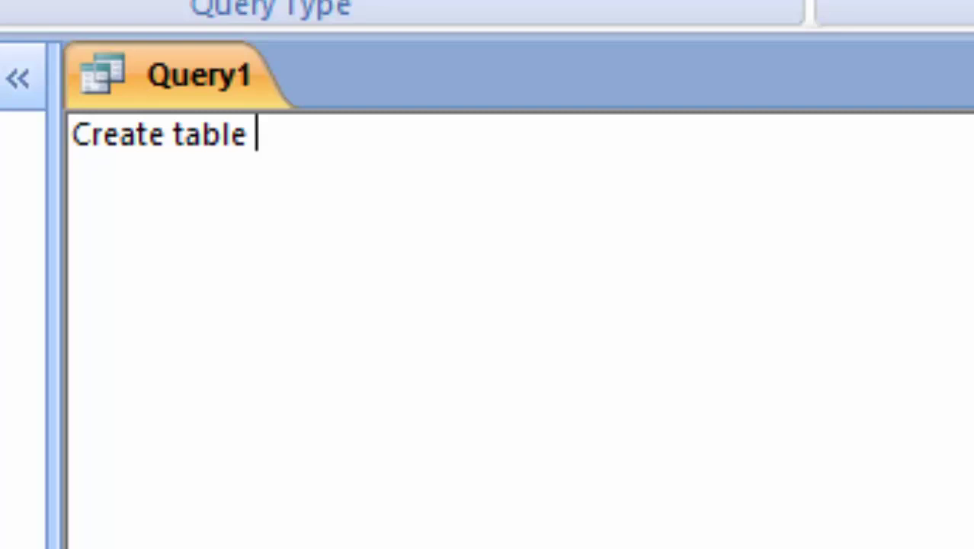
pyautogui.write('Pr')
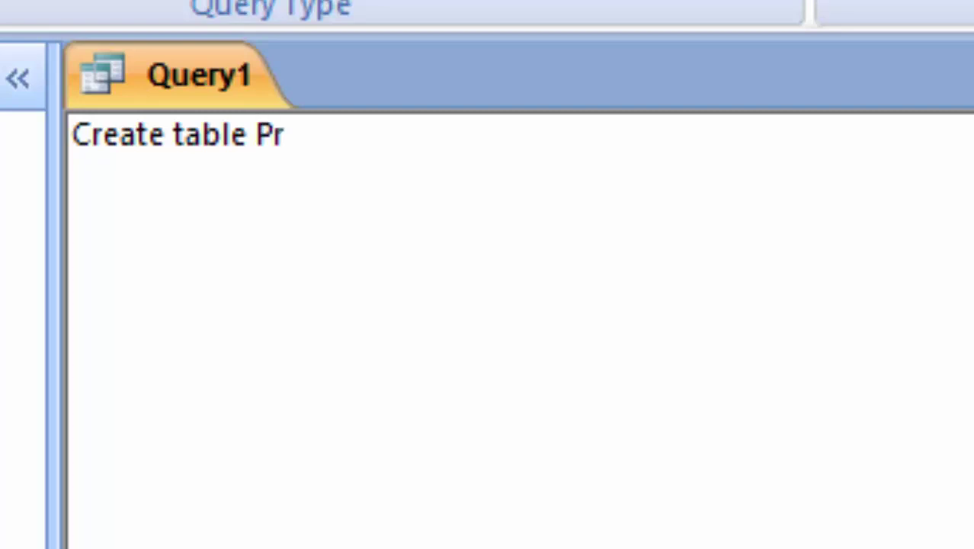
pyautogui.write('oduct')
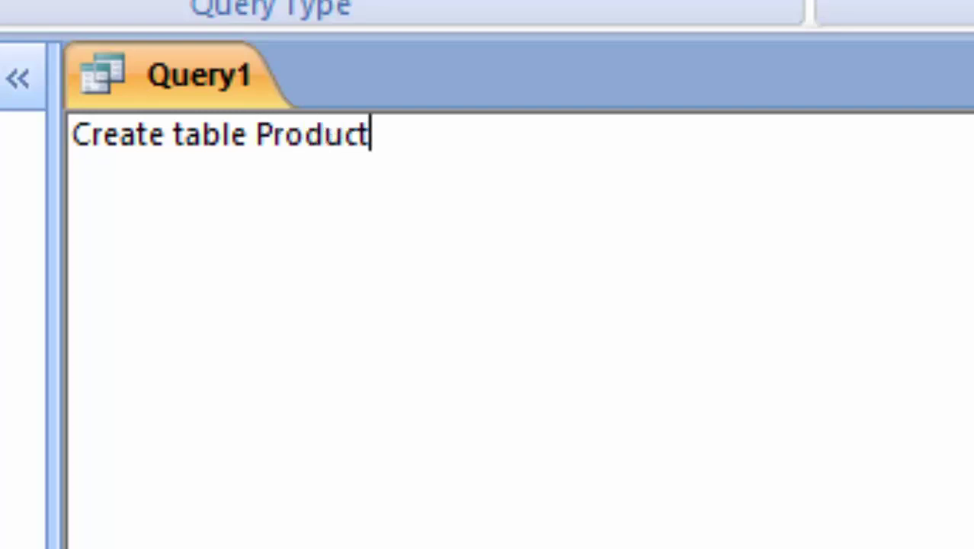
pyautogui.write('T(')
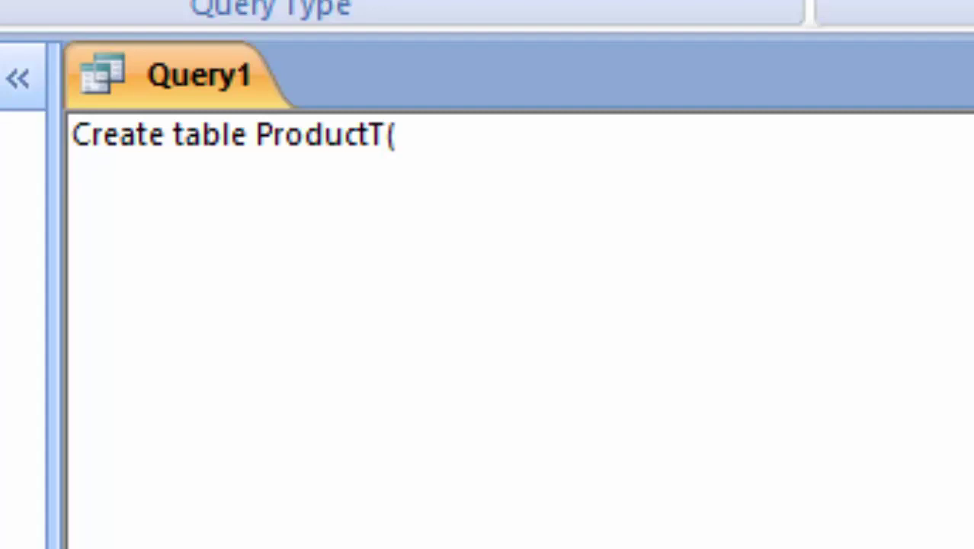
pyautogui.write('Name')
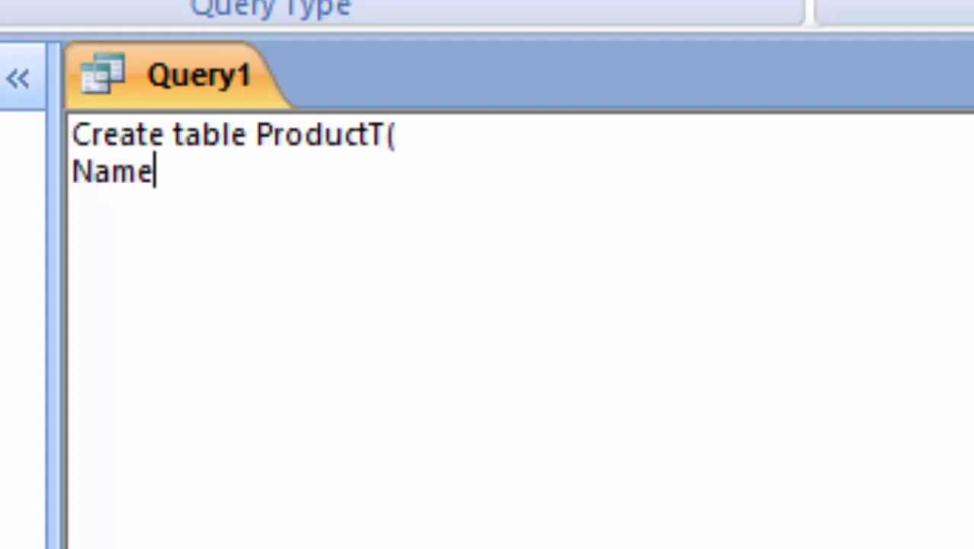
pyautogui.write('_of_P')
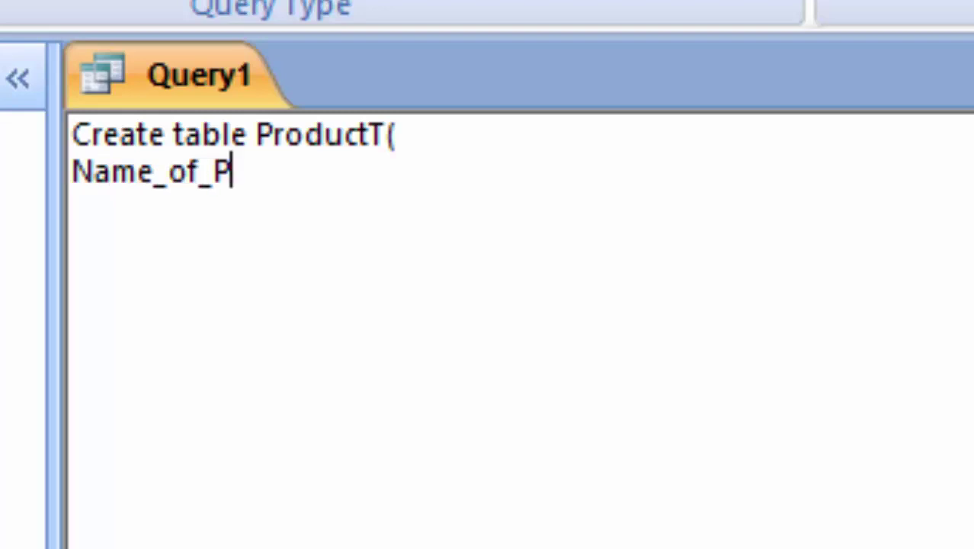
pyautogui.write('roduc')
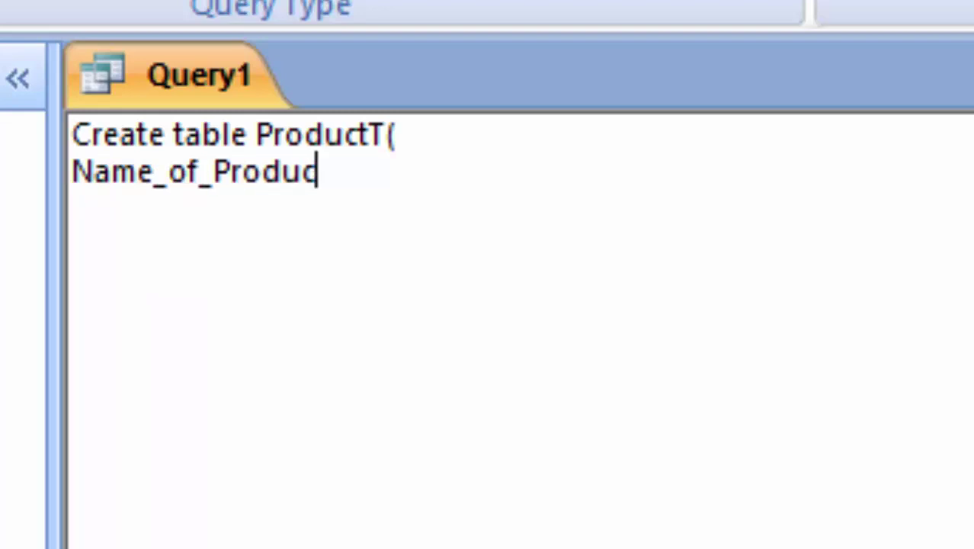
pyautogui.write('t t')
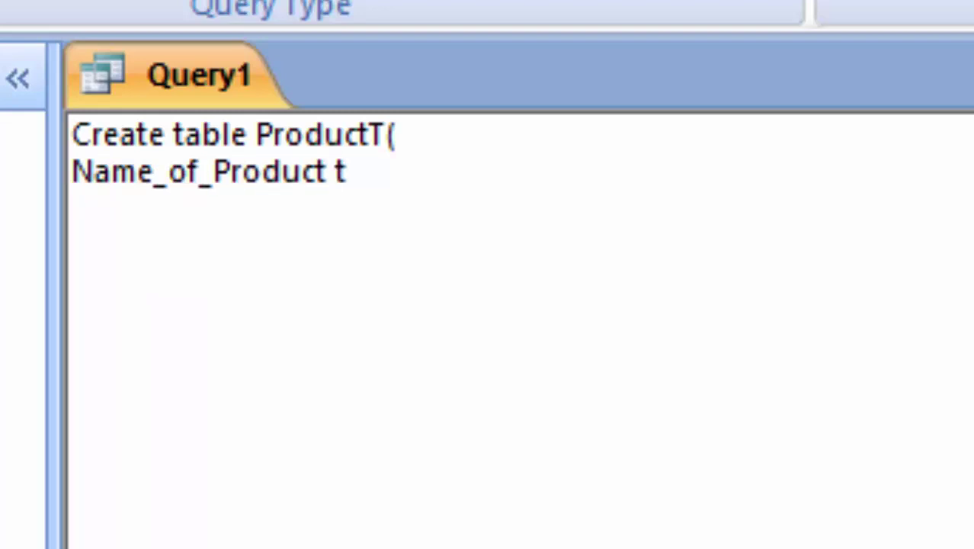
pyautogui.write('ext,')
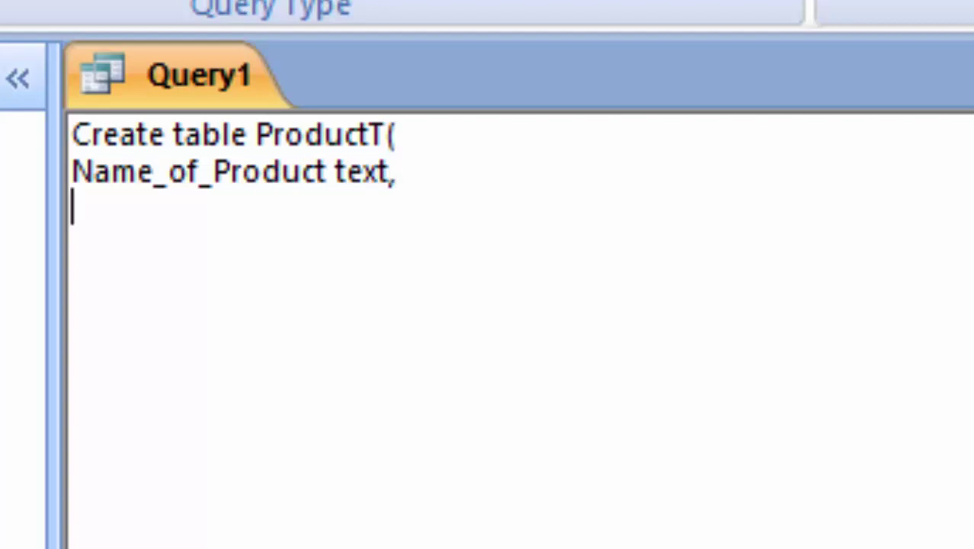
pyautogui.write('Price')
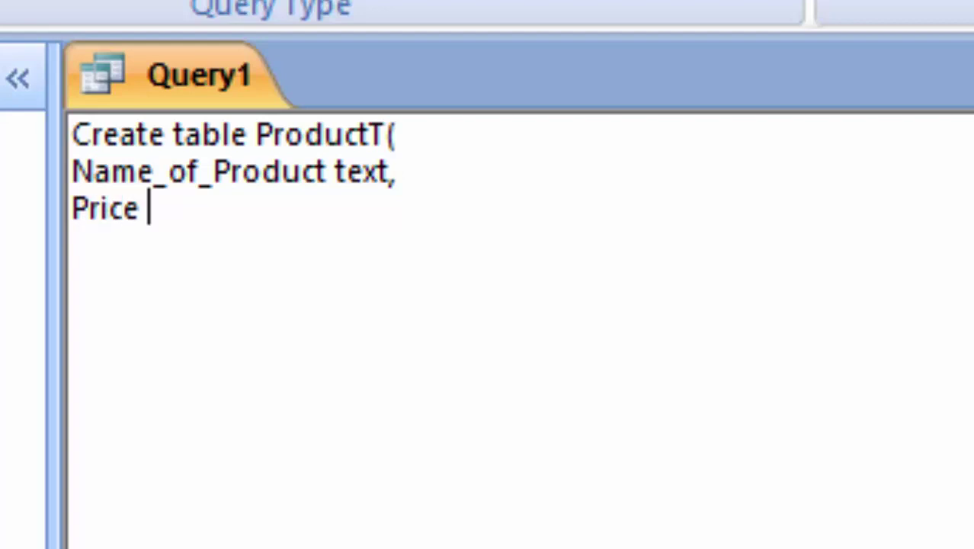
pyautogui.write('cur')
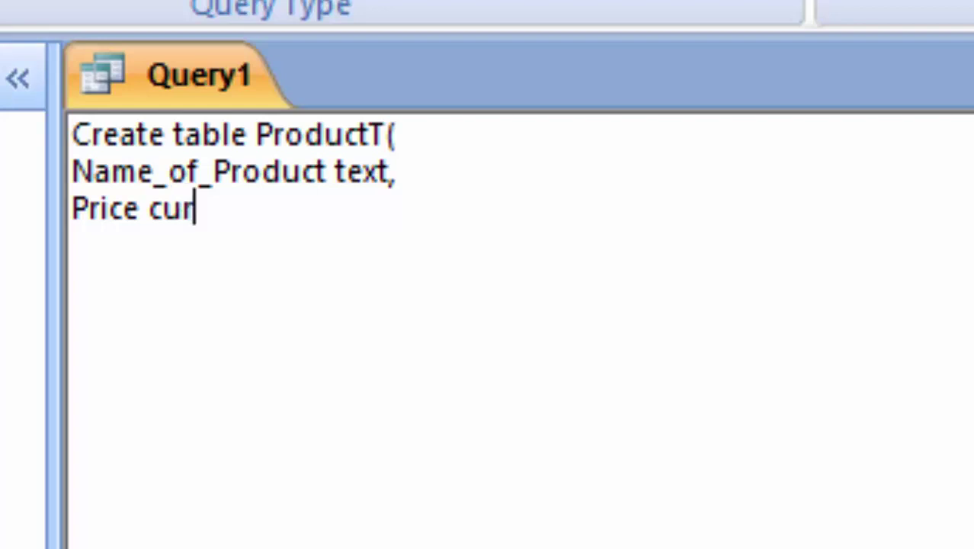
pyautogui.write('rendy')
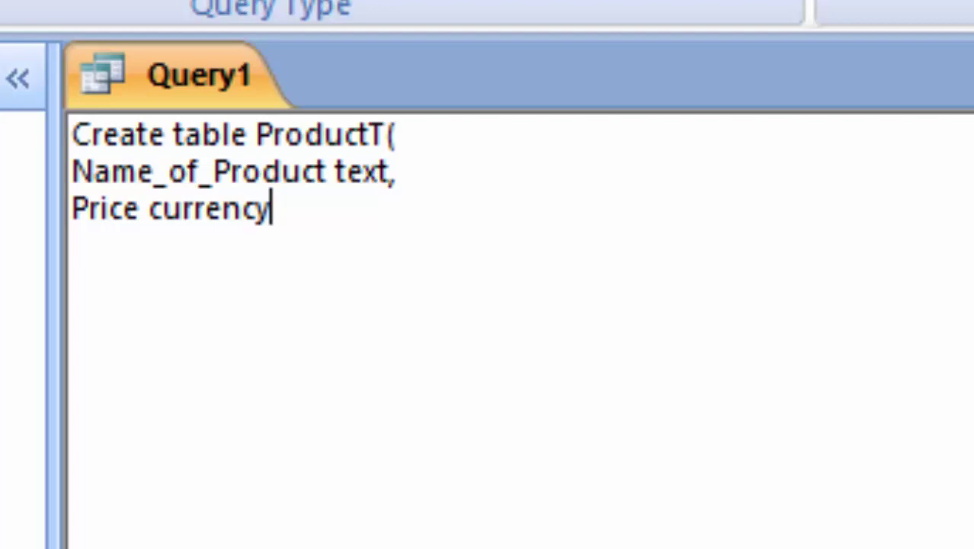
pyautogui.press('Return')
pyautogui.write(')')
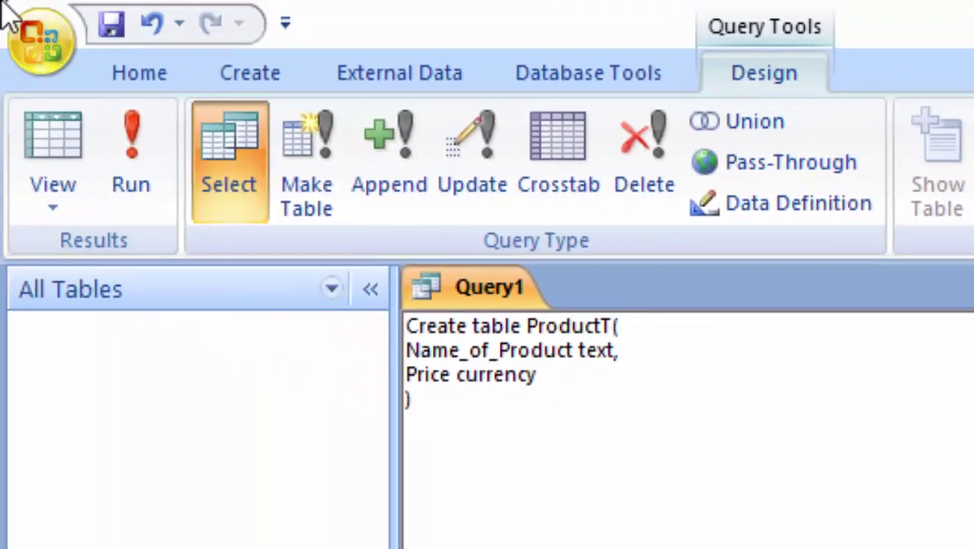
# Run the CREATE TABLE statement, open the new ProductT table, and widen its Name_of_Product column
pyautogui.click(129, 159)
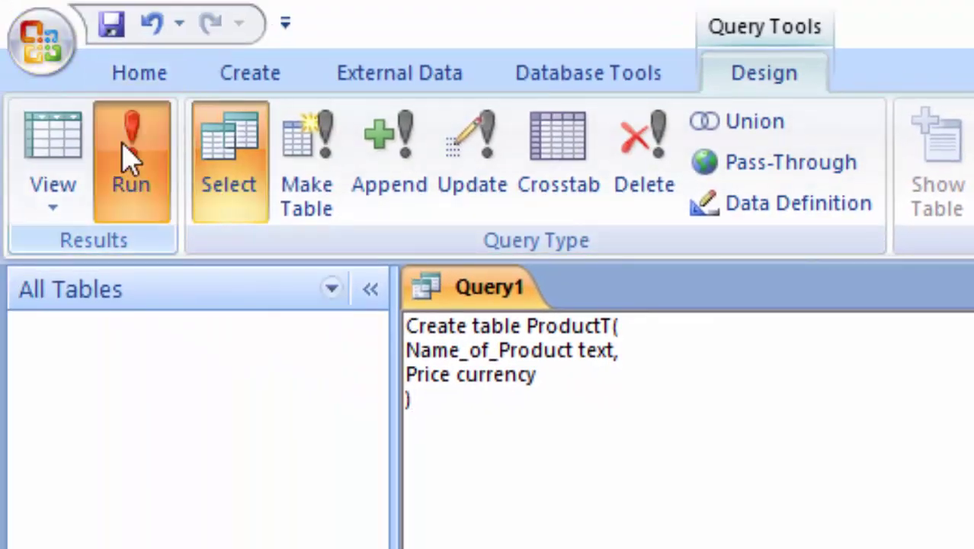
pyautogui.click(177, 370)
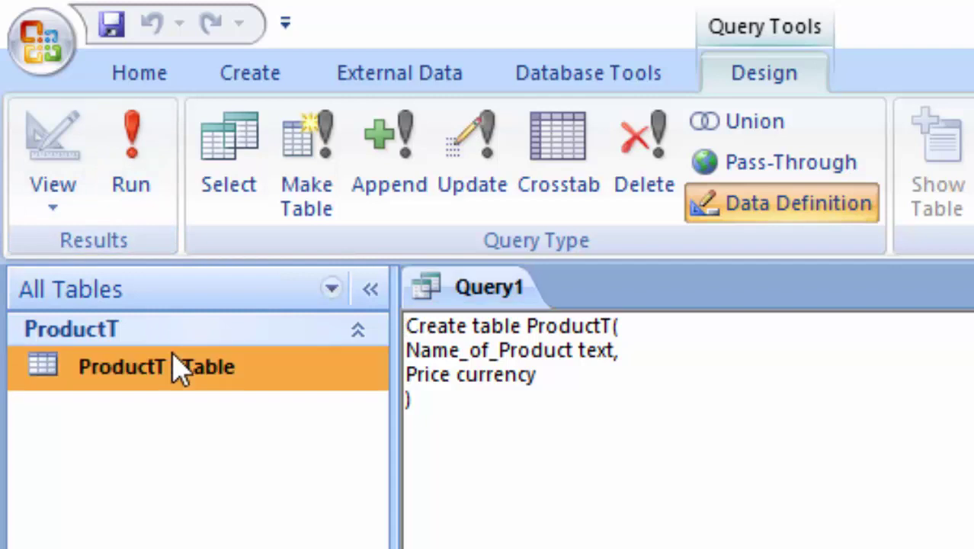
pyautogui.doubleClick(177, 370)
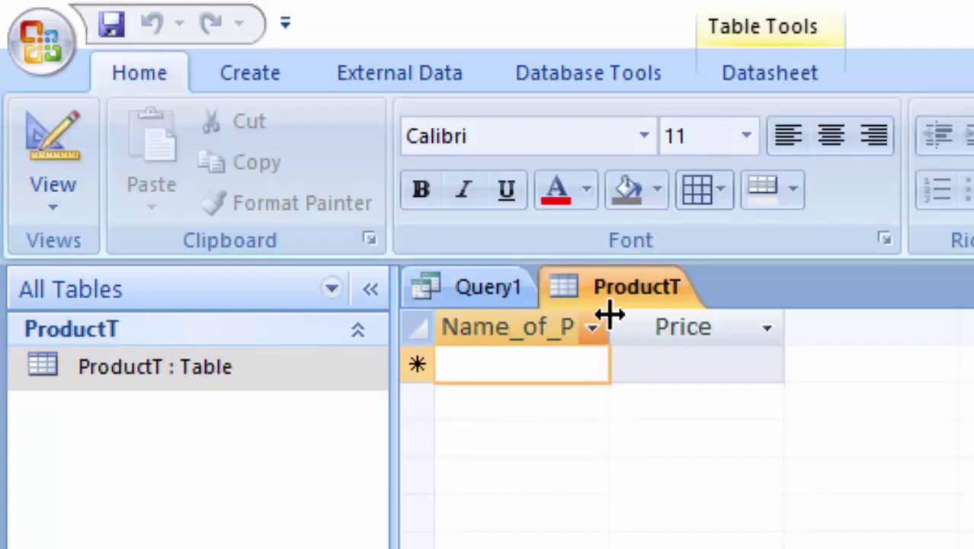
pyautogui.moveTo(610, 314); pyautogui.dragTo(712, 449)
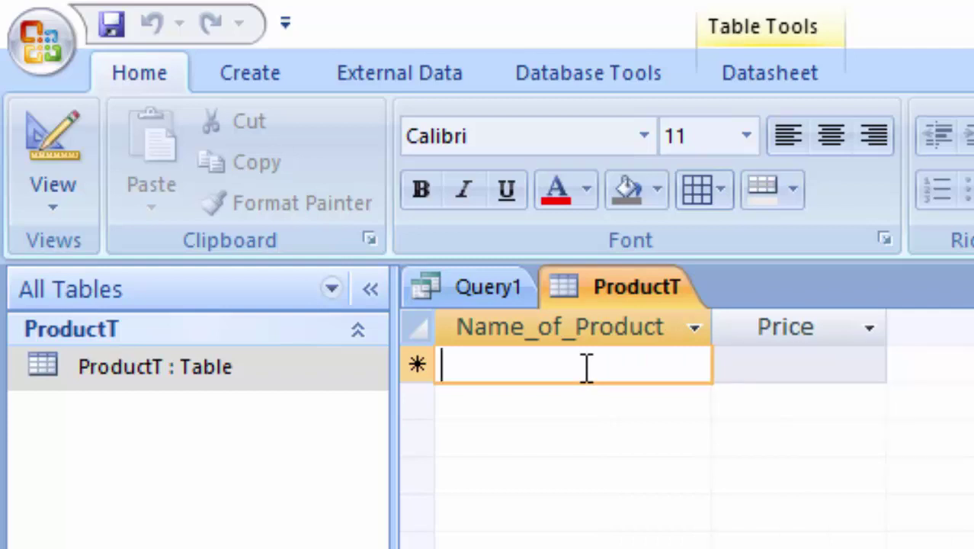
# Enter records Tally ERP-9 Book at 1,200, DBMS Book at 1400 and Java Book at 1200
pyautogui.write('Tally E')
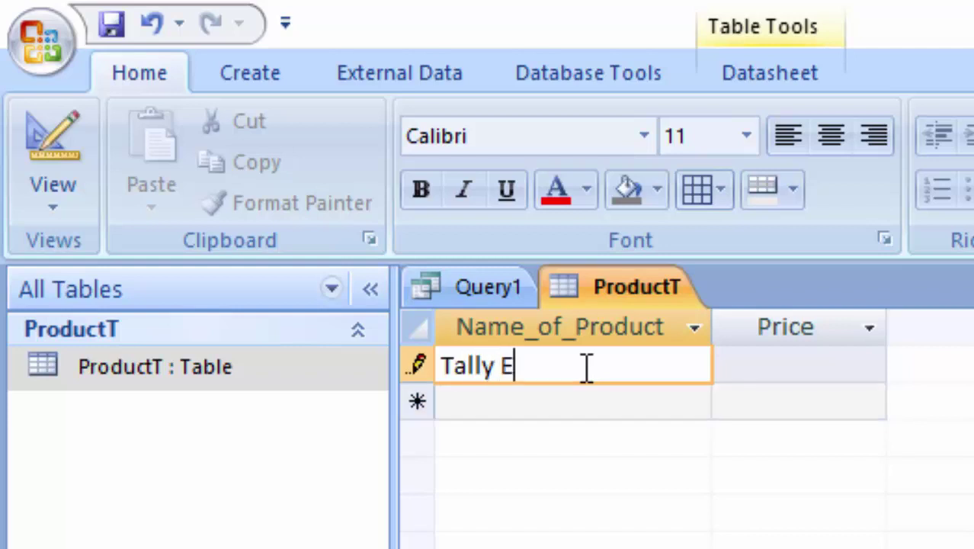
pyautogui.write('RP-')
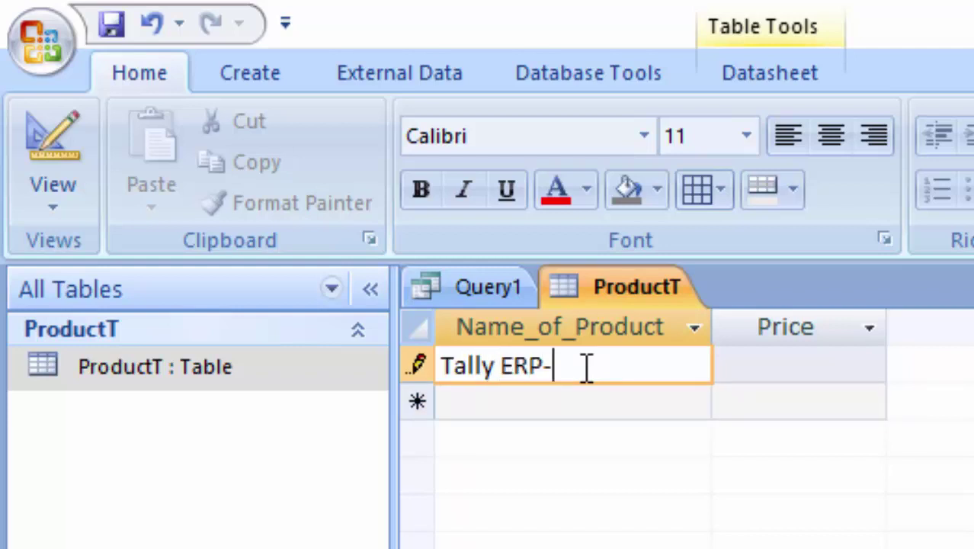
pyautogui.write('9 Book')
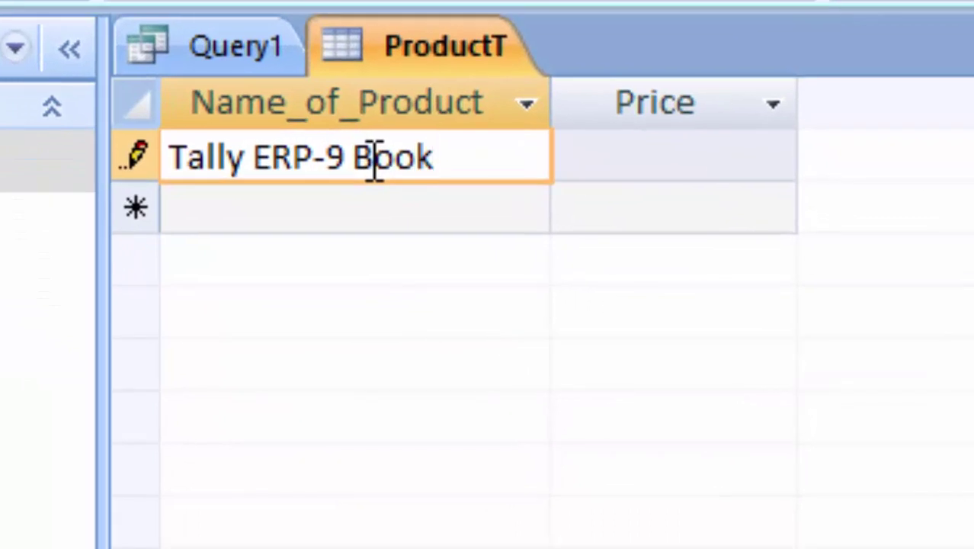
pyautogui.click(618, 154)
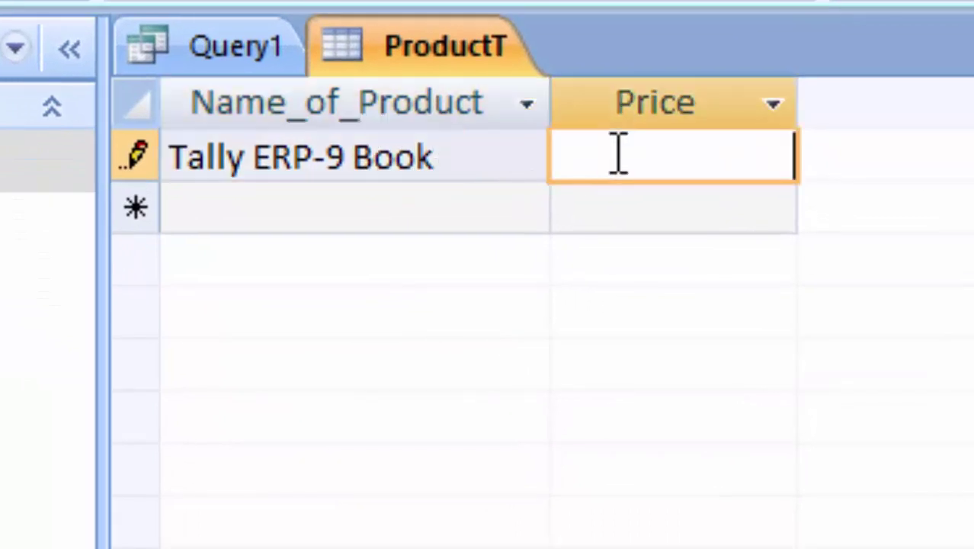
pyautogui.write('1')
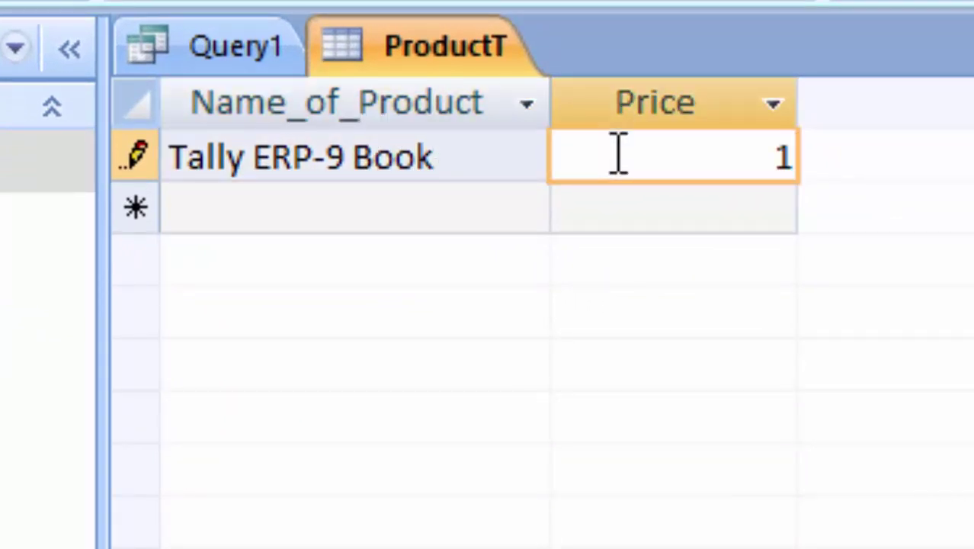
pyautogui.write(',200')
pyautogui.press('Tab')
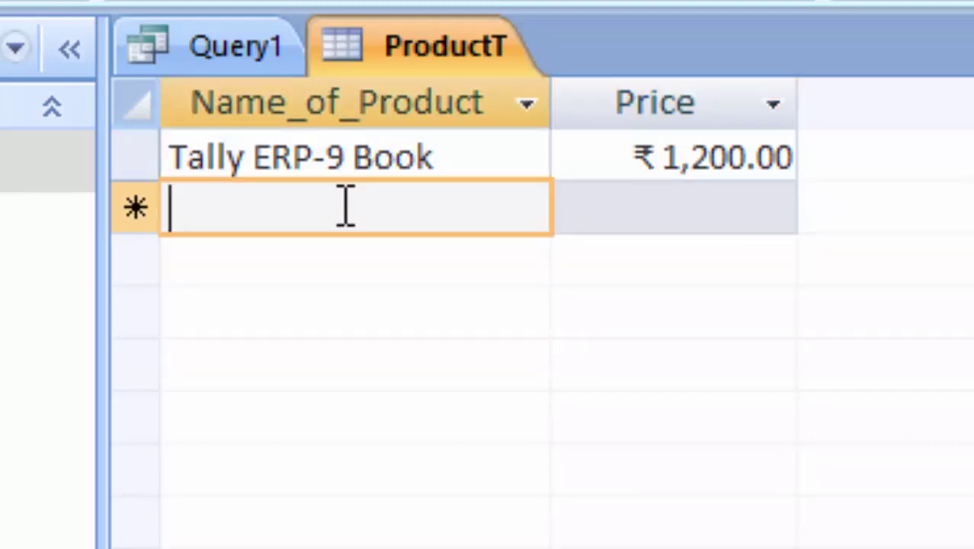
pyautogui.write('D')
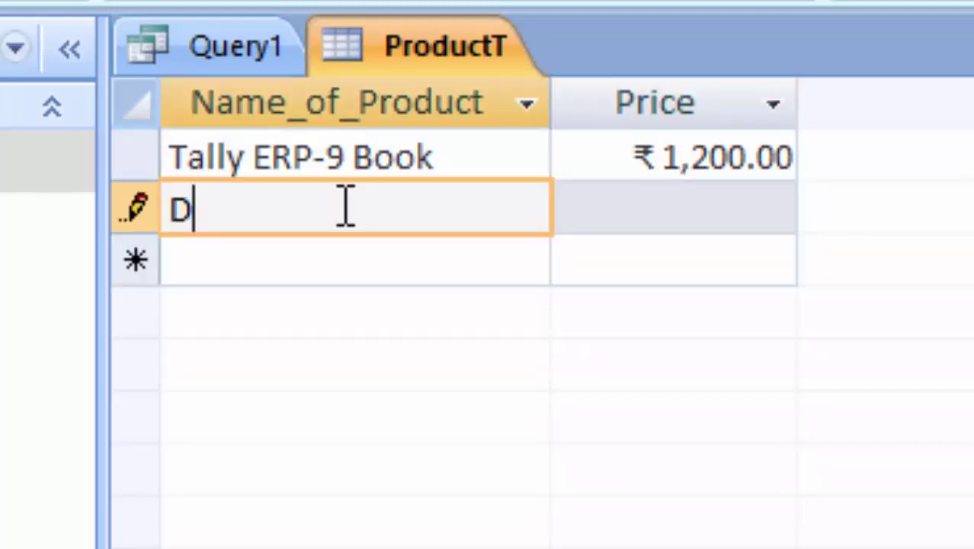
pyautogui.write('BMS')
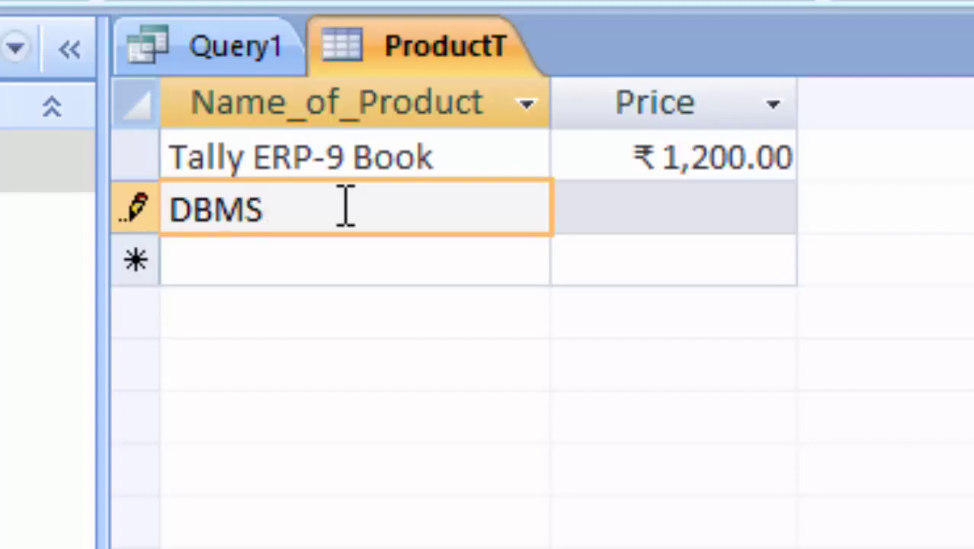
pyautogui.write(' Book')
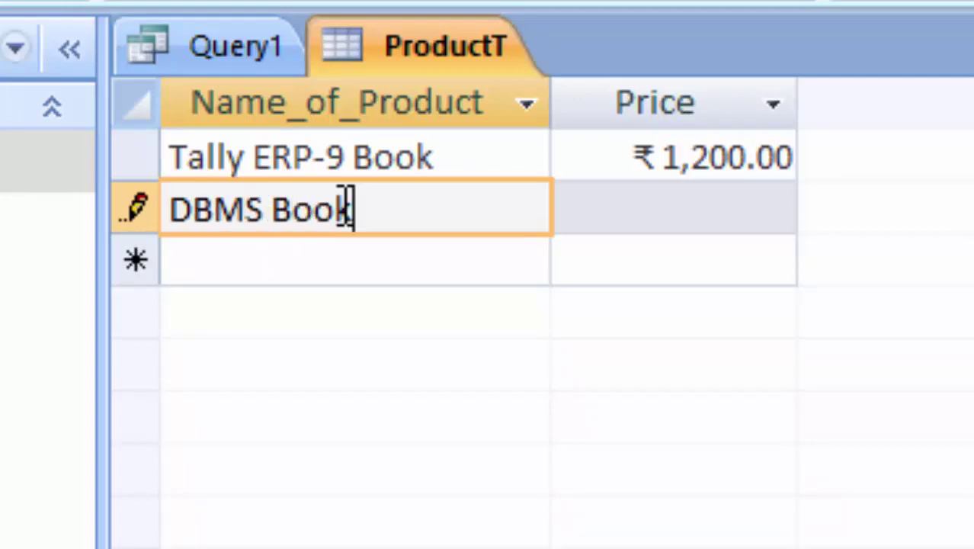
pyautogui.press('Tab')
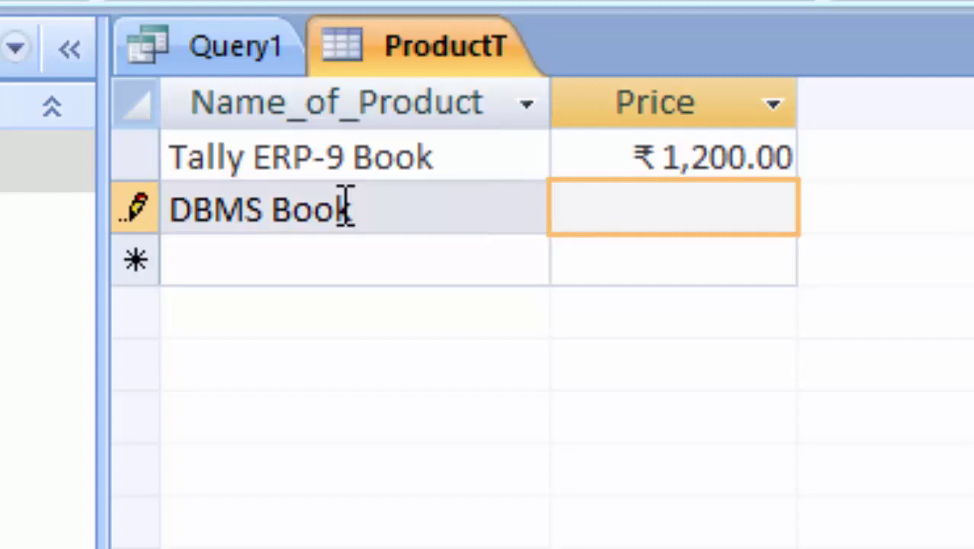
pyautogui.write('1400')
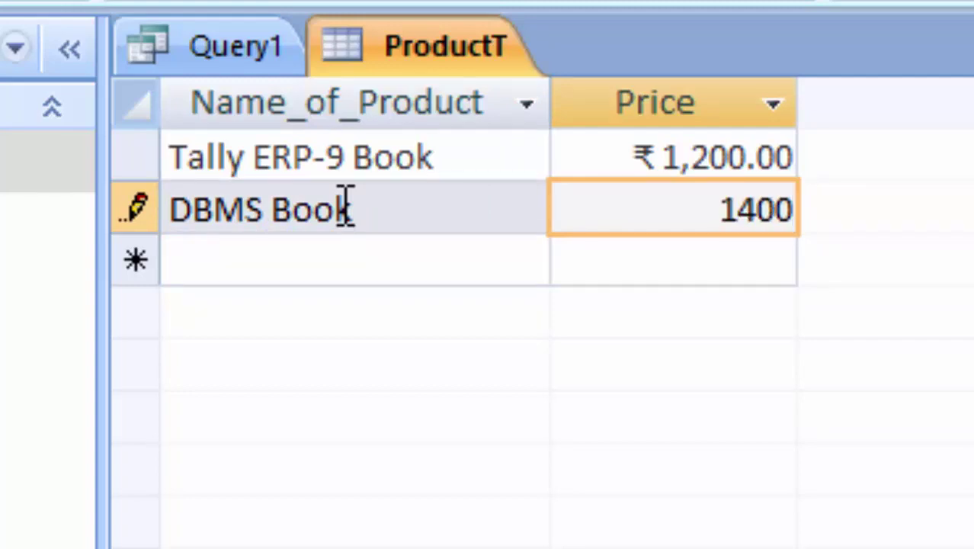
pyautogui.press('Tab')
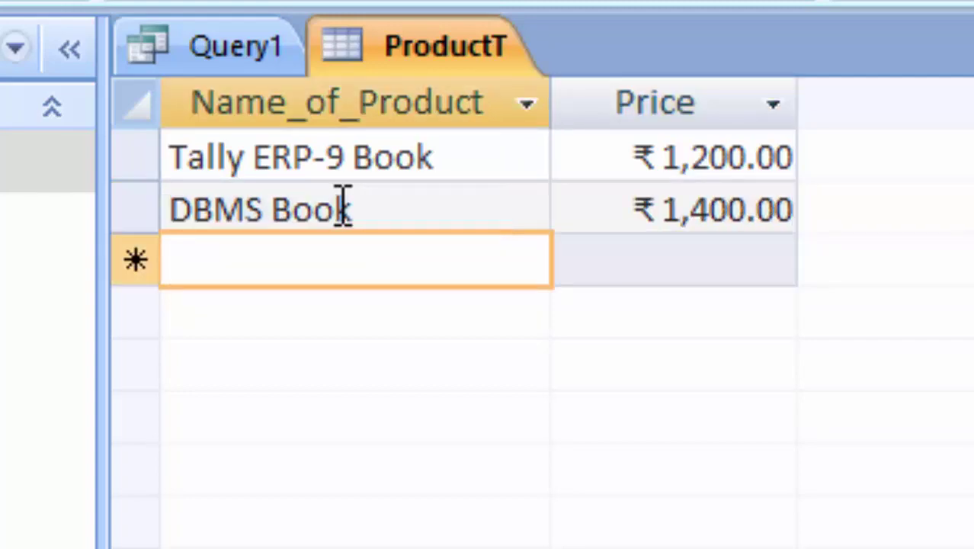
pyautogui.write('Jav')
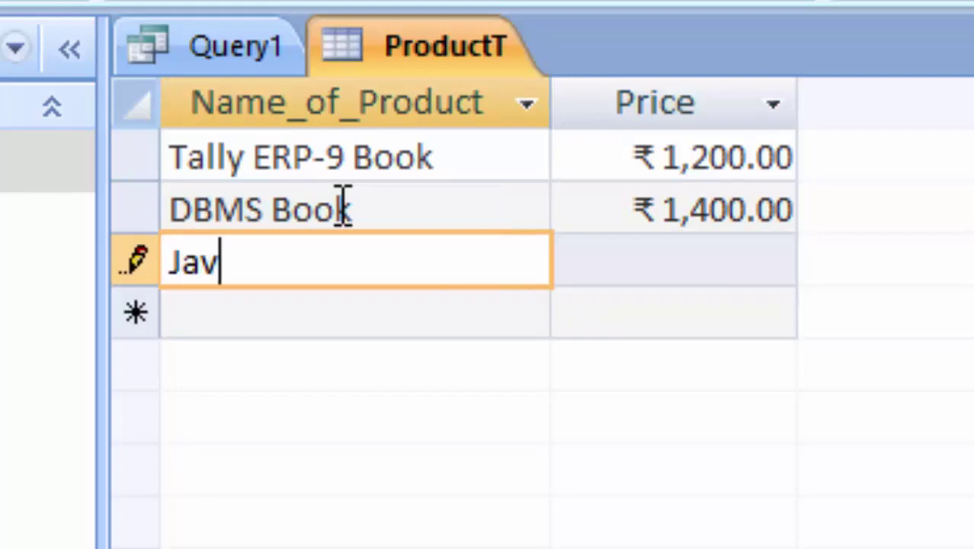
pyautogui.write('a Boo')
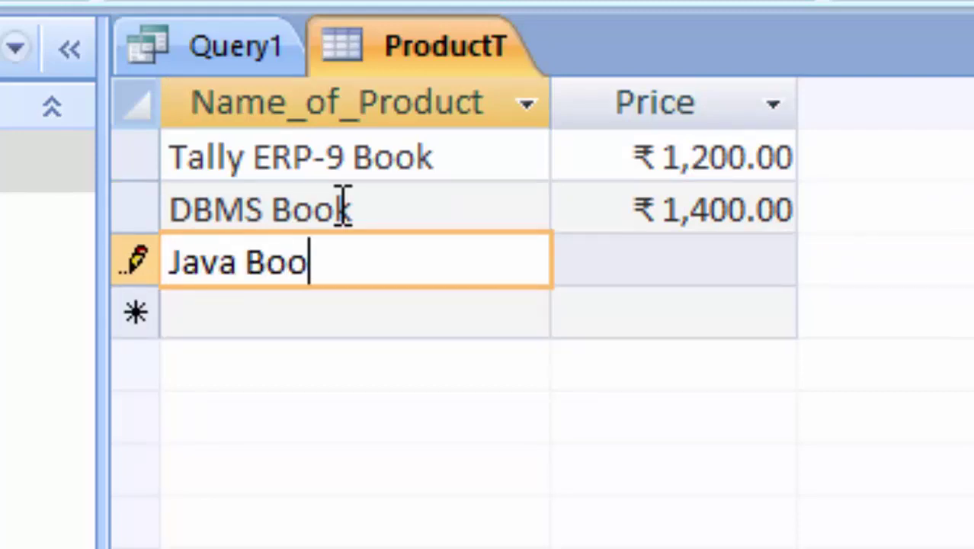
pyautogui.write('k')
pyautogui.press('Tab')
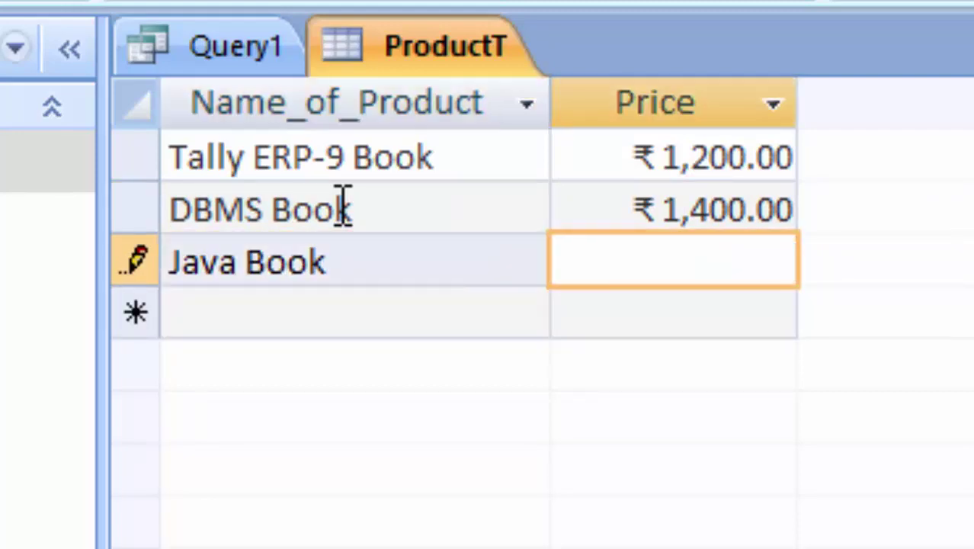
pyautogui.write('1200')
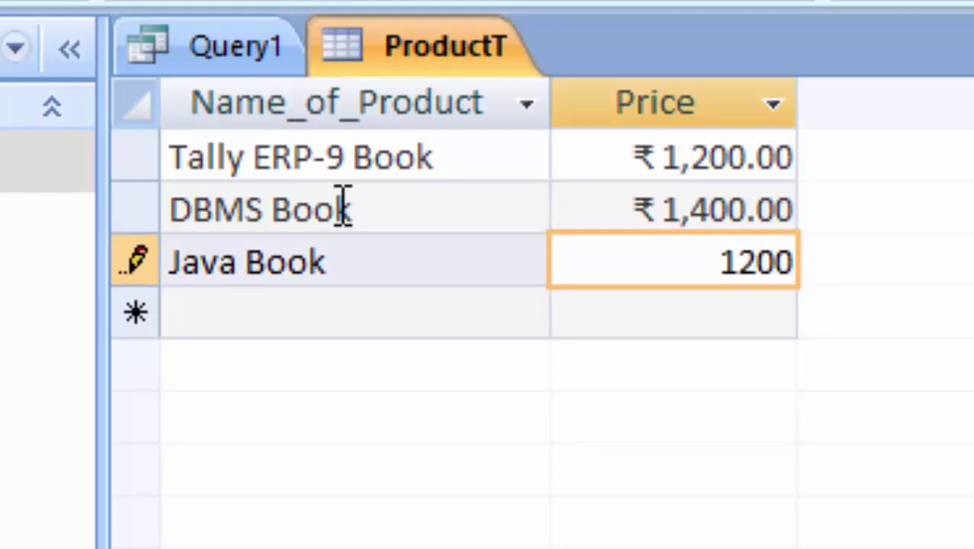
pyautogui.press('Tab')
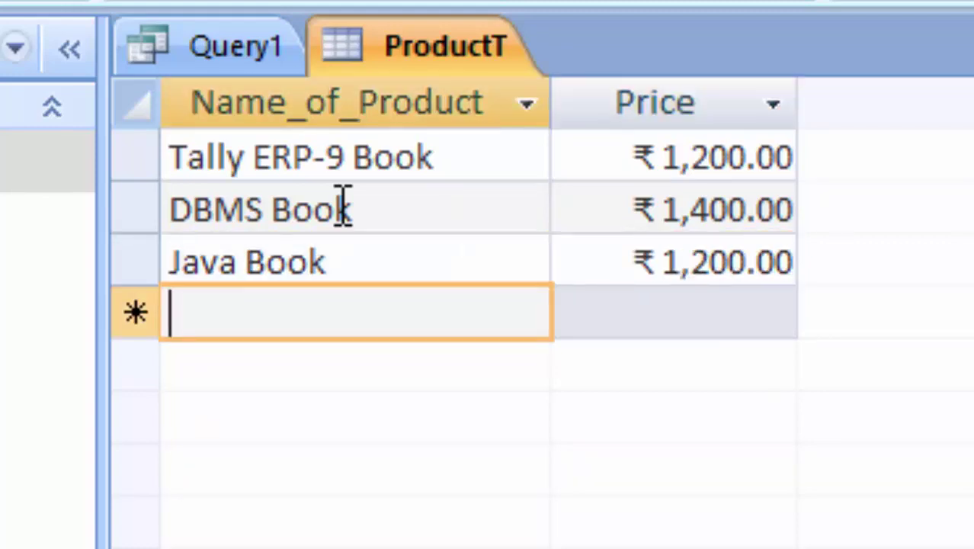
# Enter records Python at 1,300 and Dot Net at 1000, correcting the mistyped name
pyautogui.write('Python')
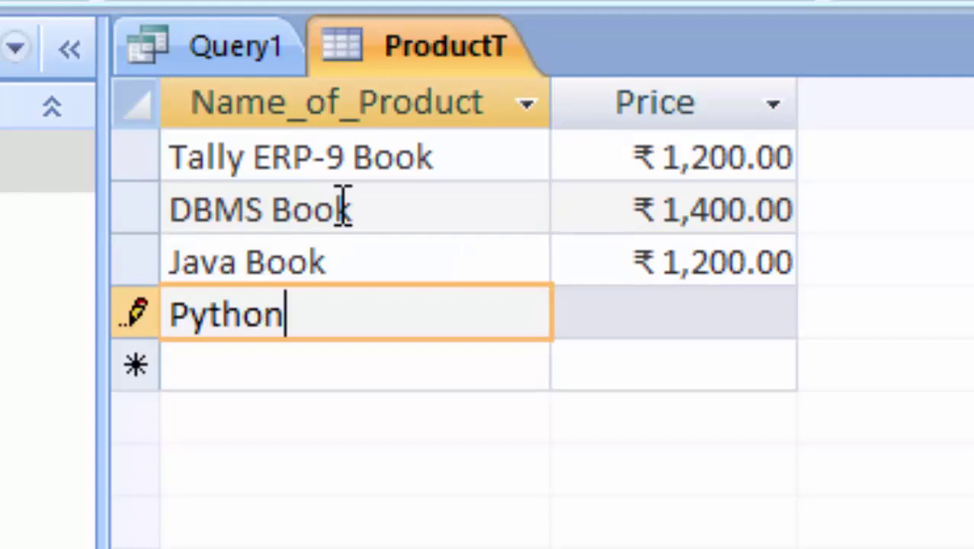
pyautogui.press('Tab')
pyautogui.write('1')
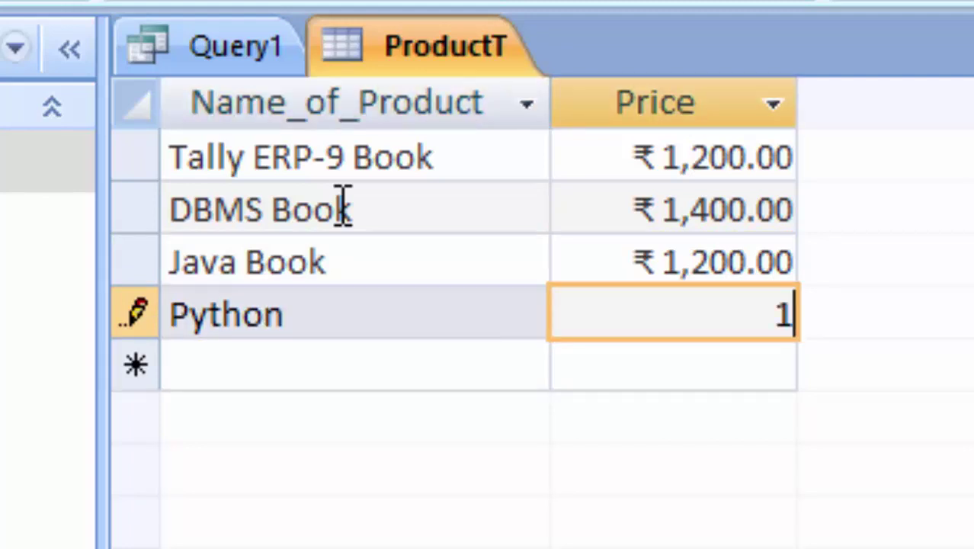
pyautogui.write(',300')
pyautogui.press('Tab')
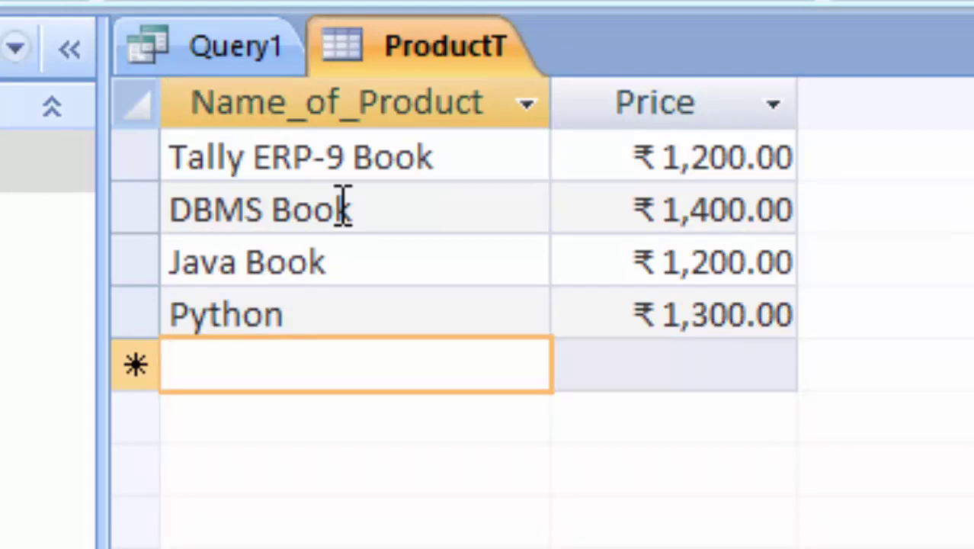
pyautogui.write('>ne')
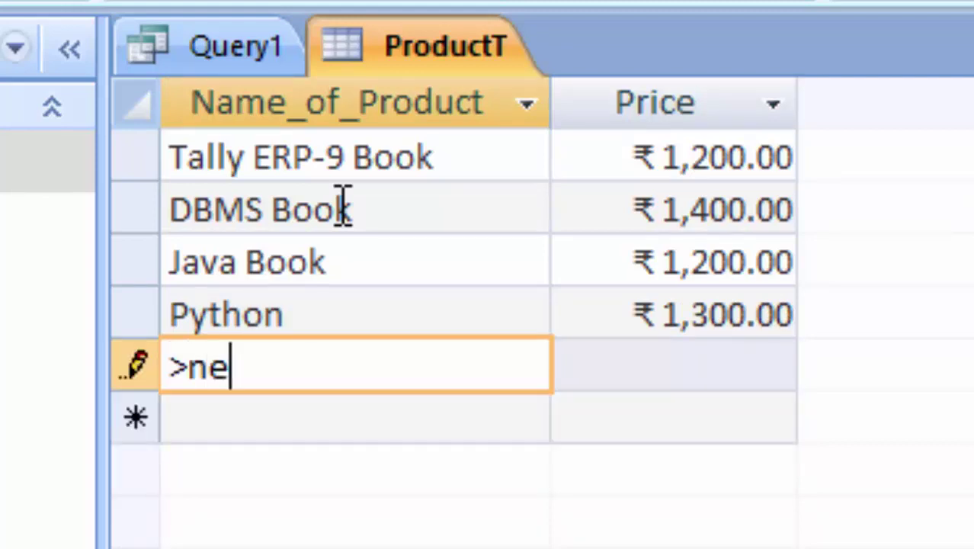
pyautogui.write('t')
pyautogui.press('BackSpace')
pyautogui.press('BackSpace')
pyautogui.press('BackSpace')
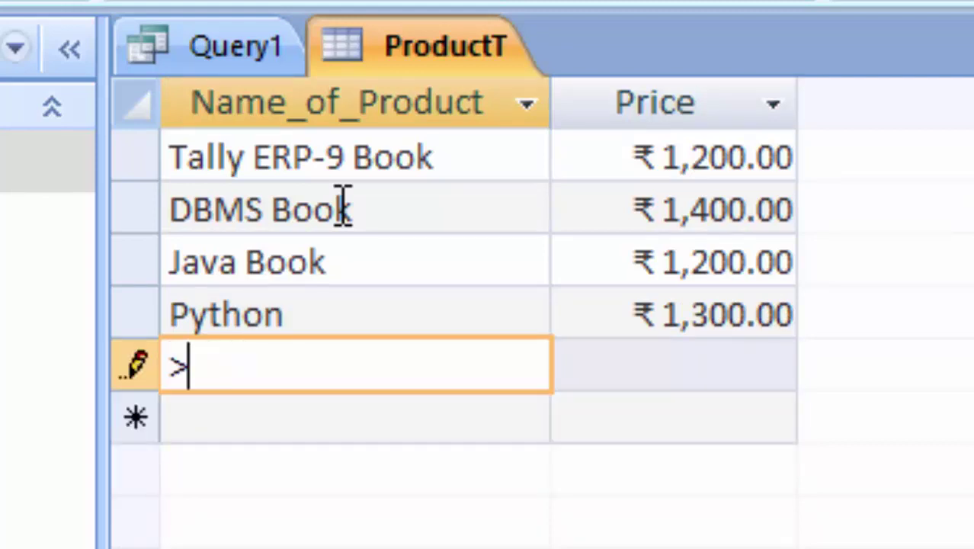
pyautogui.press('BackSpace')
pyautogui.write('Dot')
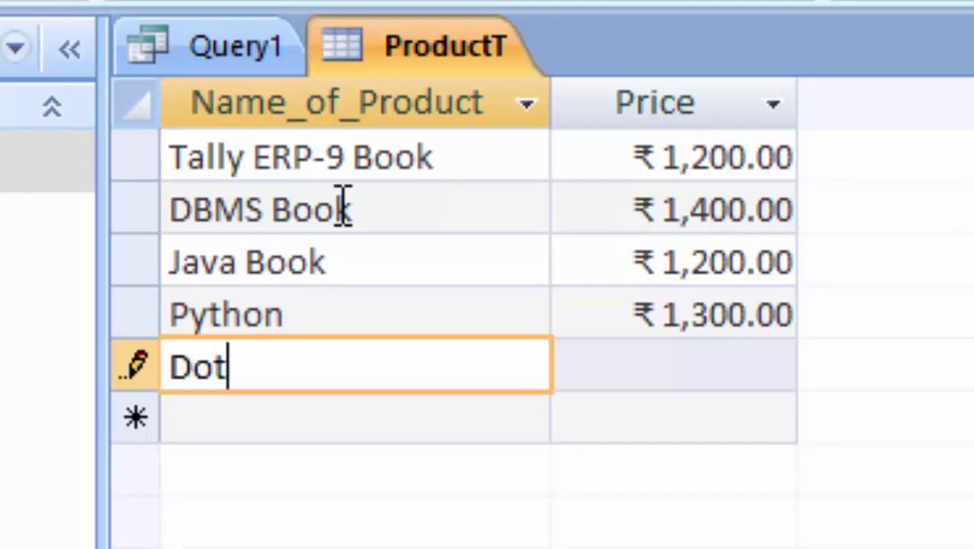
pyautogui.write(' Netr')
pyautogui.press('Escape')
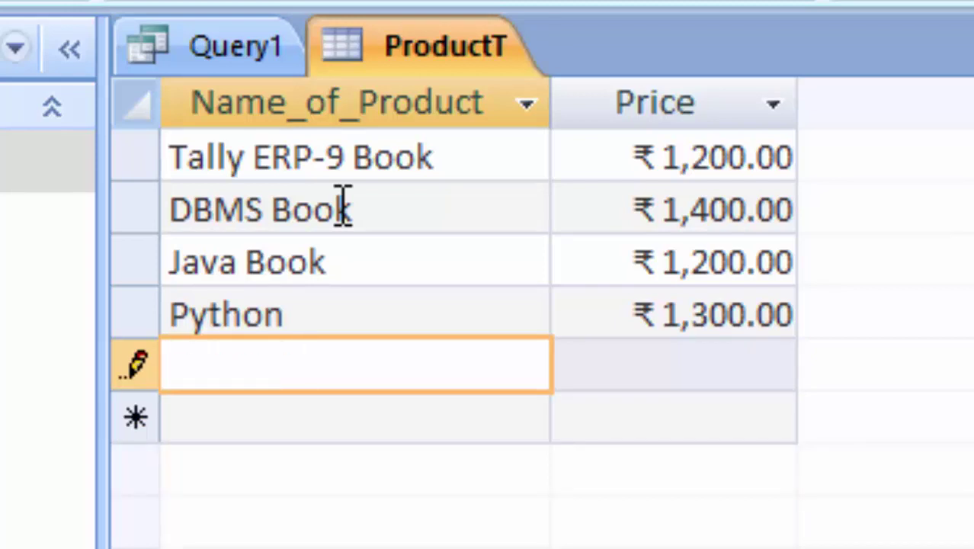
pyautogui.write('Dot Net')
pyautogui.press('Tab')
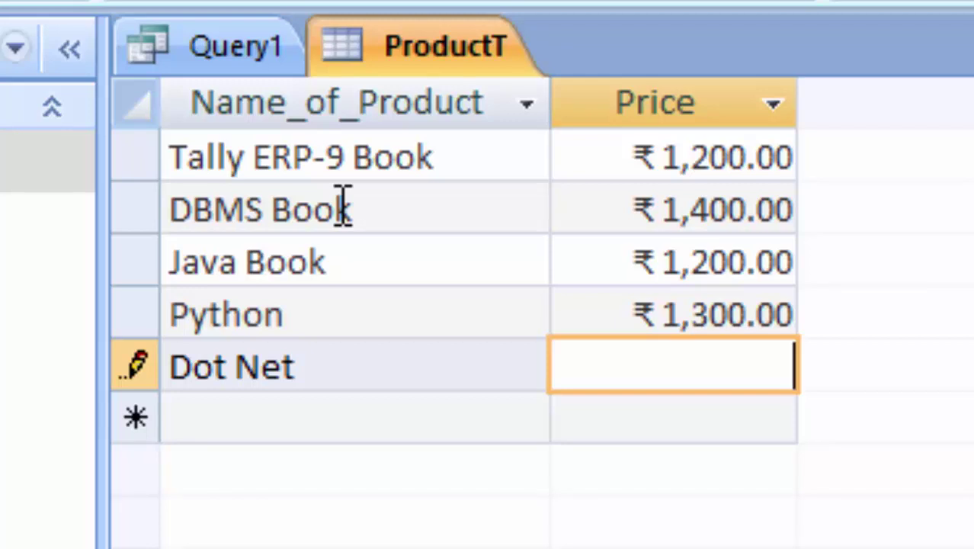
pyautogui.write('1000')
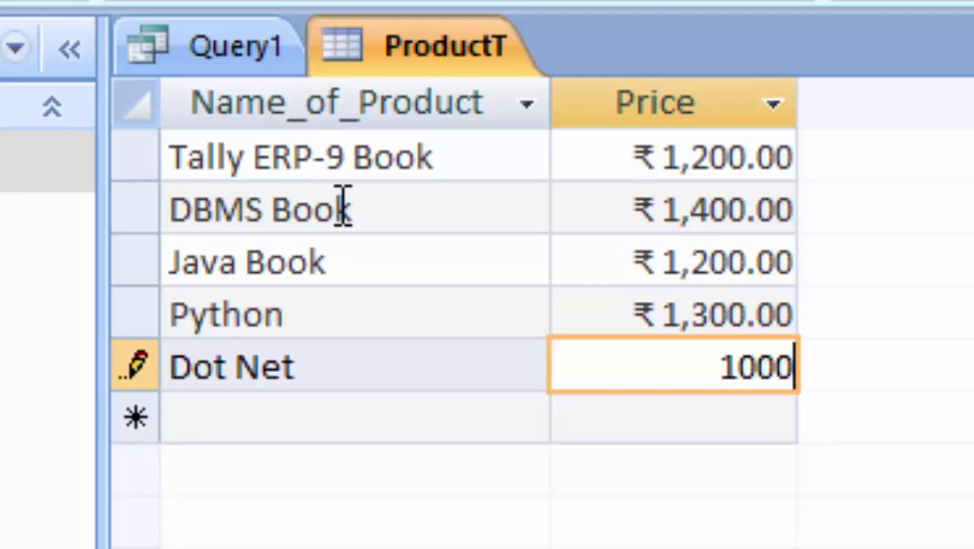
pyautogui.press('Tab')
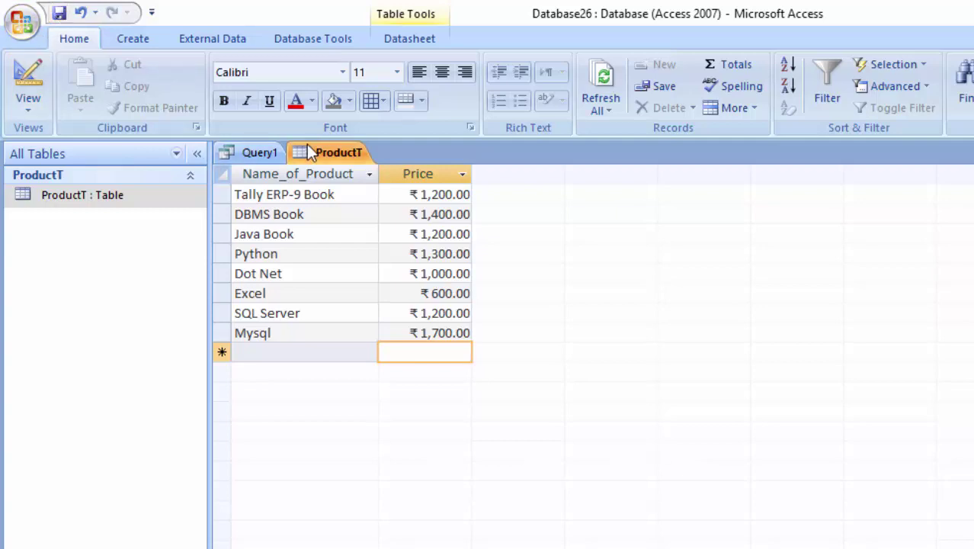
# Save Query1 with its default name Query1, then close its tab
pyautogui.rightClick(267, 155)
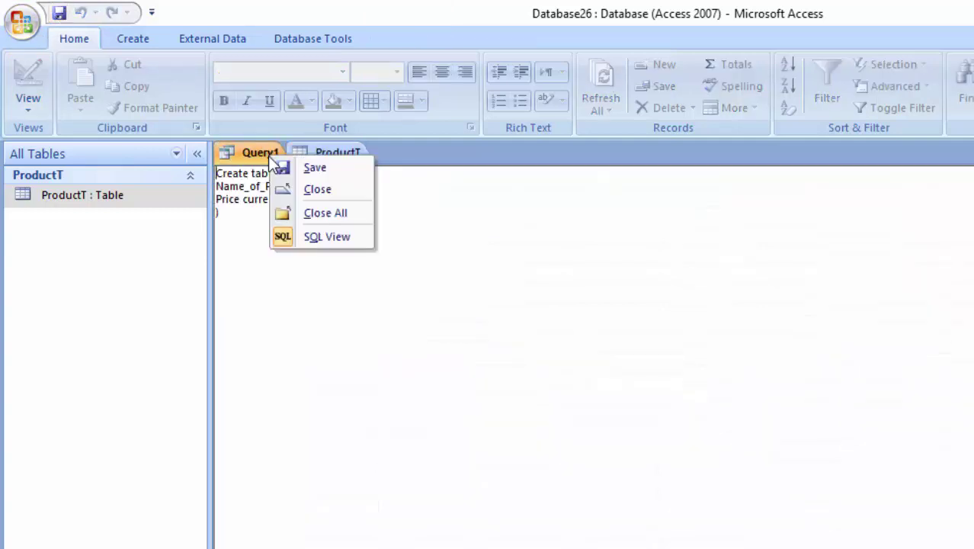
pyautogui.click(278, 166)
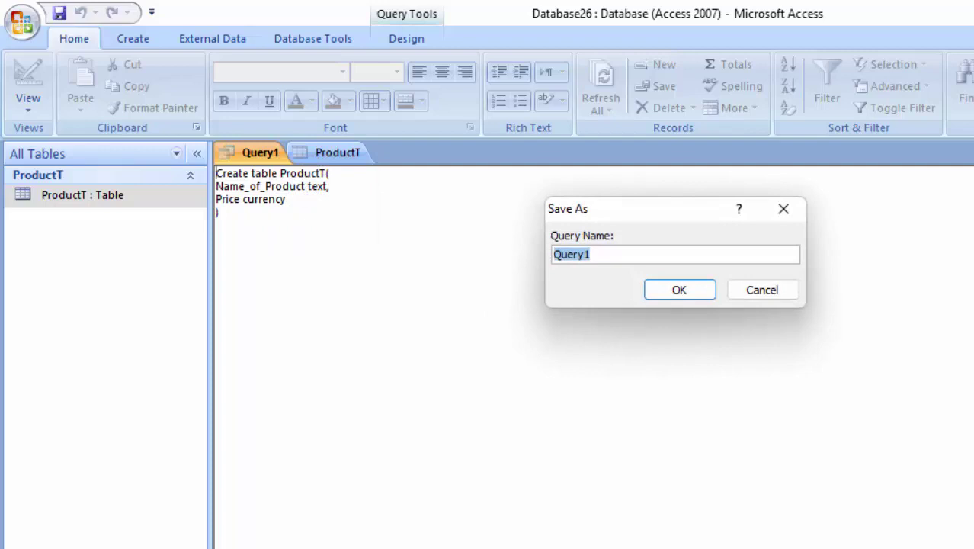
pyautogui.click(705, 291)
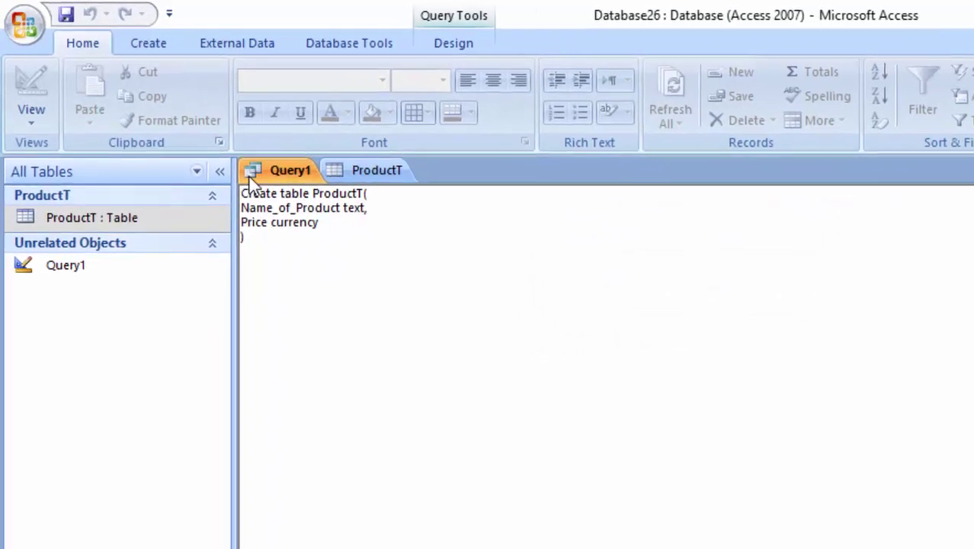
pyautogui.rightClick(252, 174)
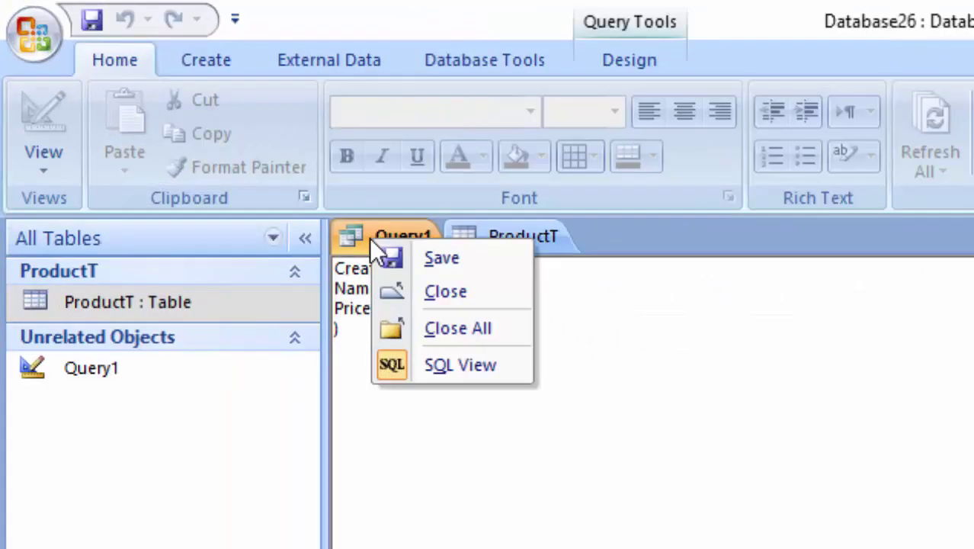
pyautogui.click(394, 288)
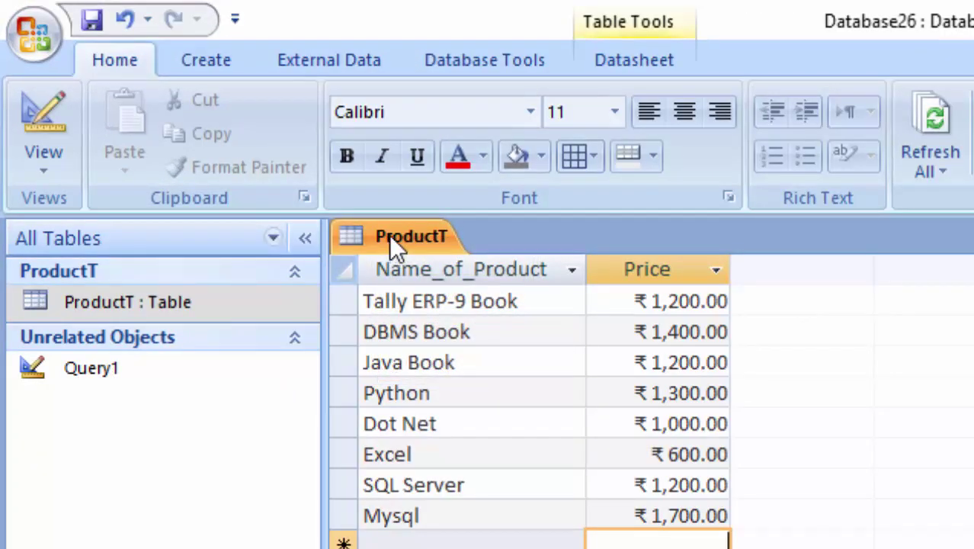
# Create a blank Query2 from Query Design, adding no tables, and show it in SQL view
pyautogui.click(177, 62)
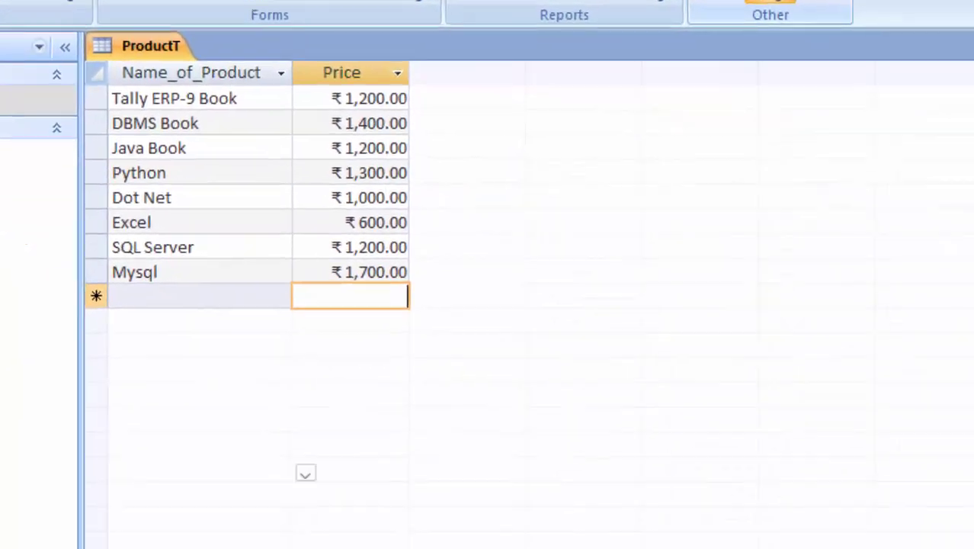
pyautogui.click(770, 4)
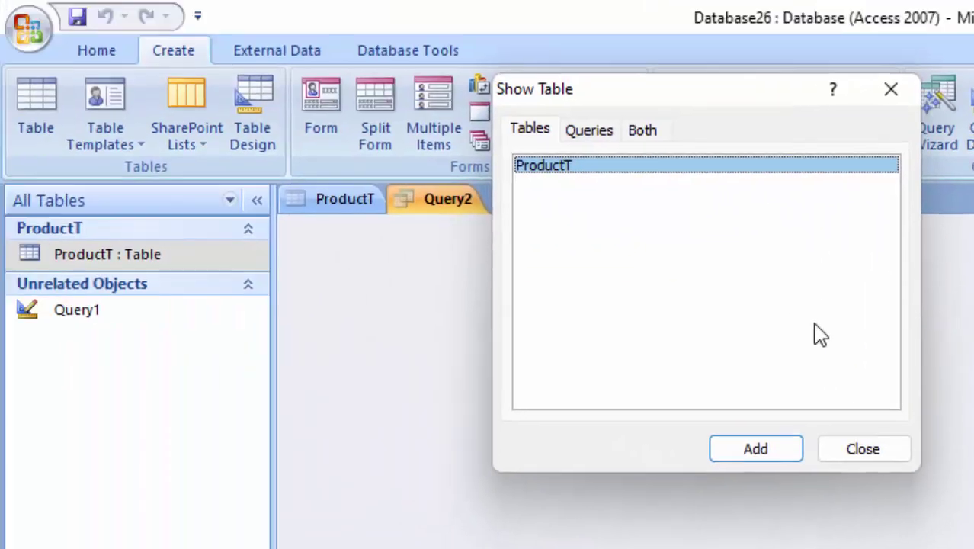
pyautogui.click(864, 448)
pyautogui.click(28, 90)
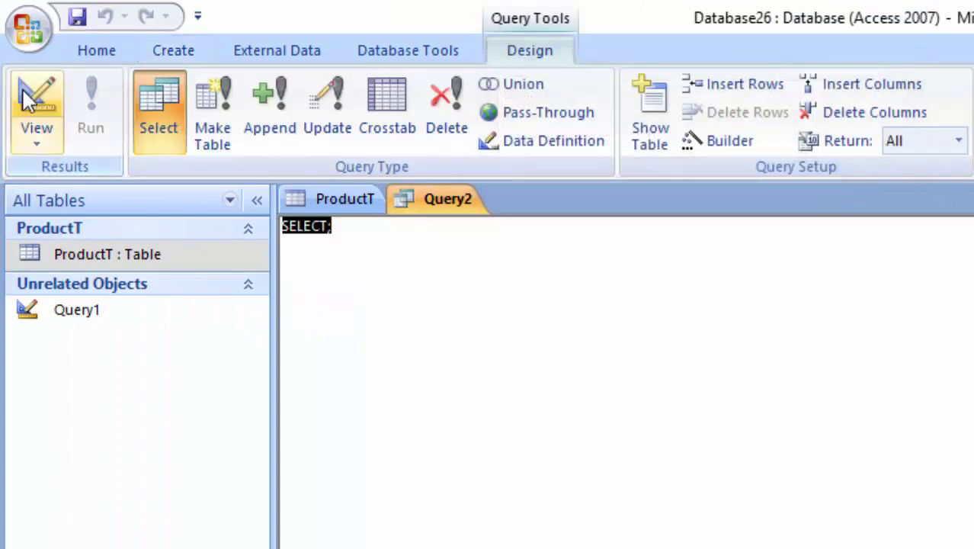
# Make Query2 read SELECT * From ProductT and run it to list all eight products
pyautogui.click(345, 226)
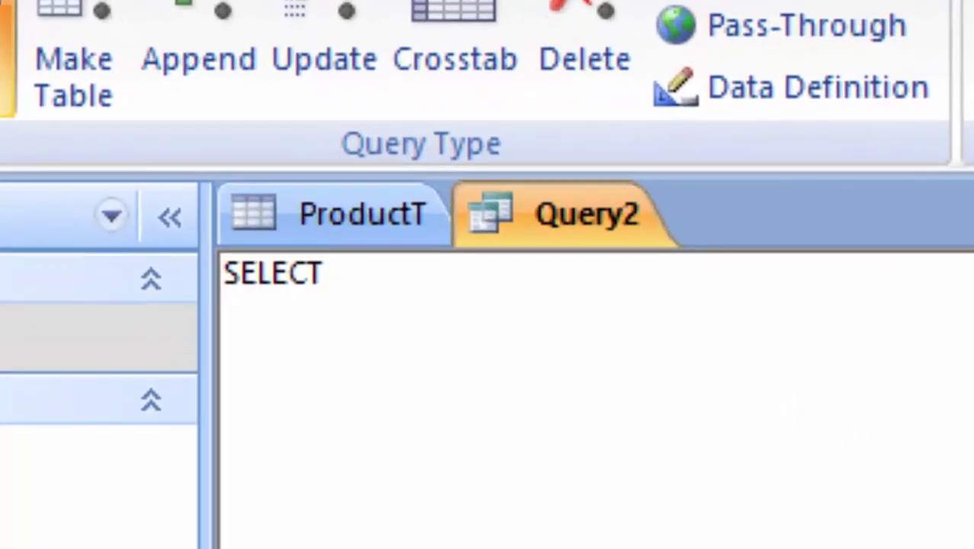
pyautogui.write('*')
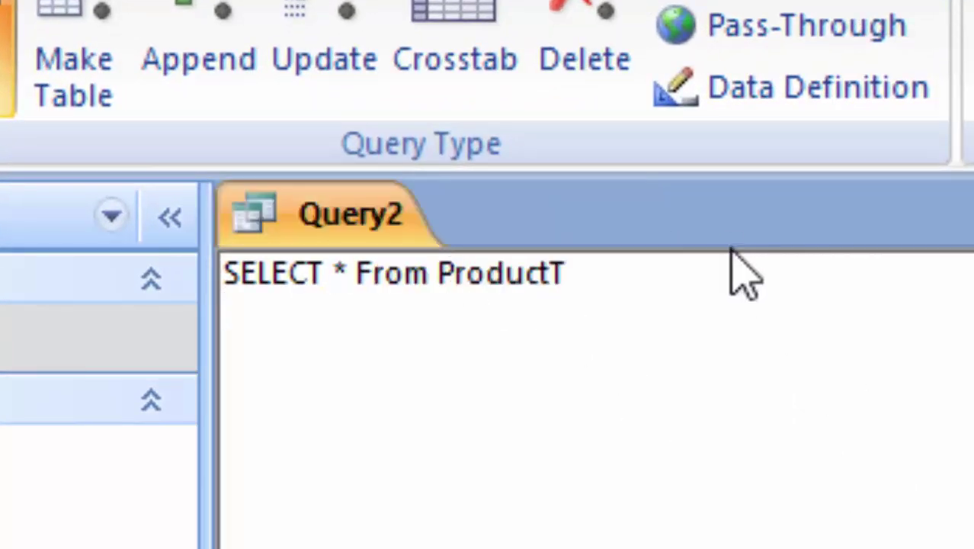
pyautogui.click(648, 283)
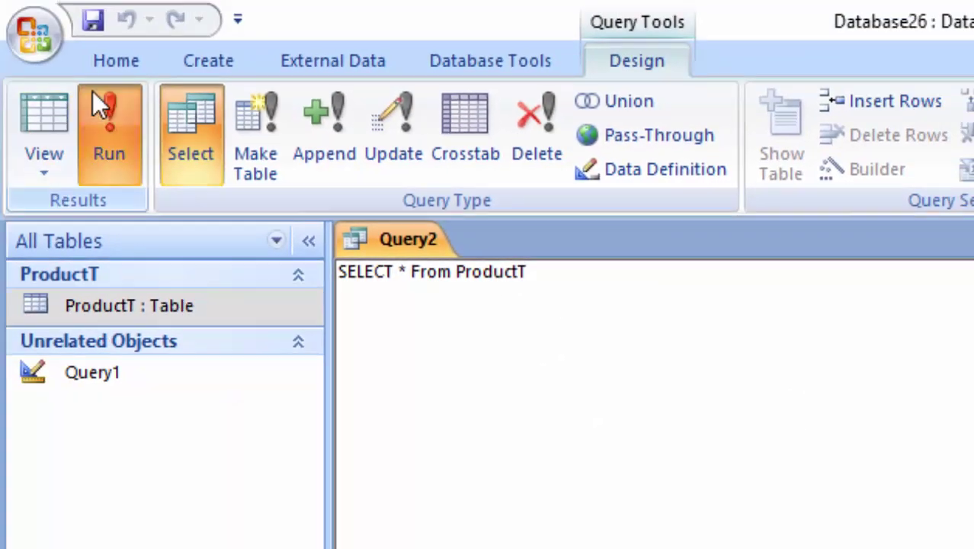
pyautogui.click(93, 95)
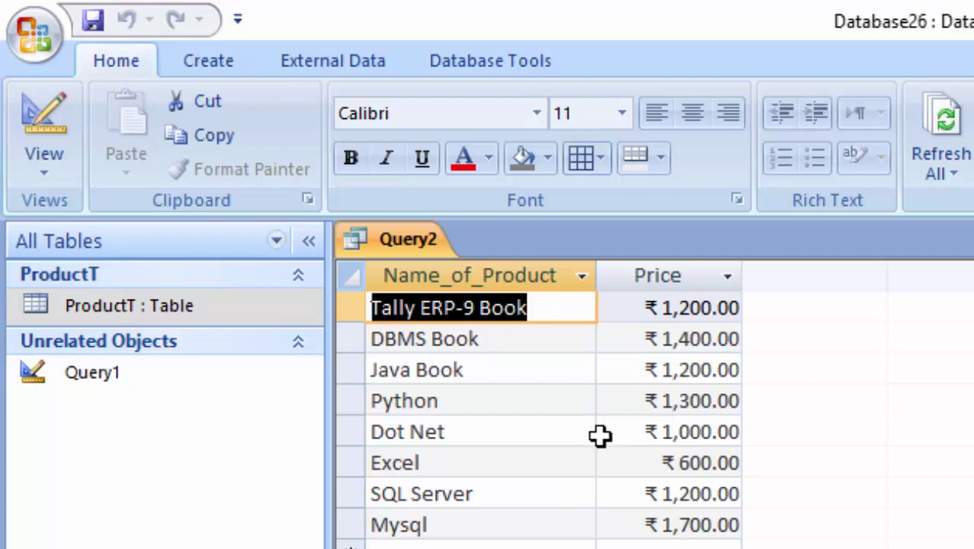
# Create a blank Query3 from Query Design, skipping Show Table, and switch it to SQL view
pyautogui.click(187, 62)
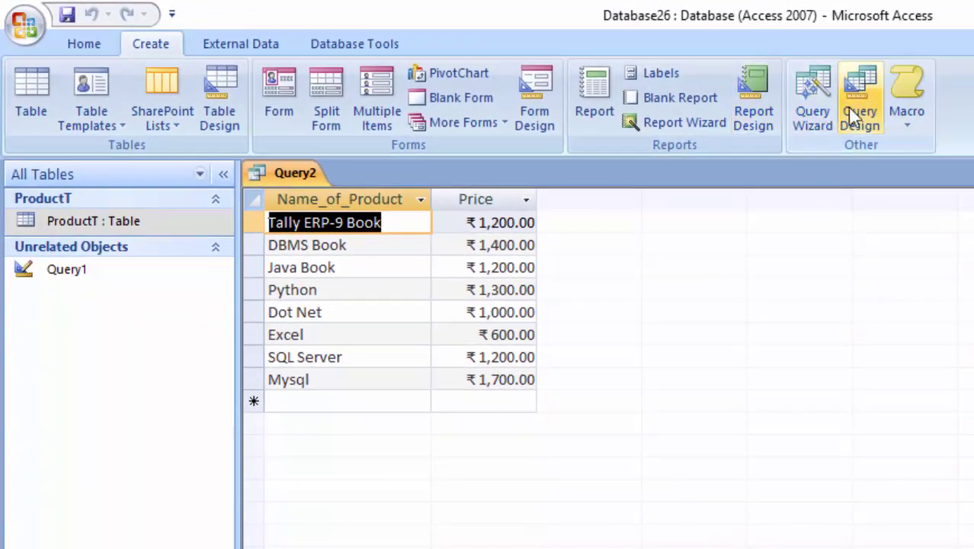
pyautogui.click(849, 114)
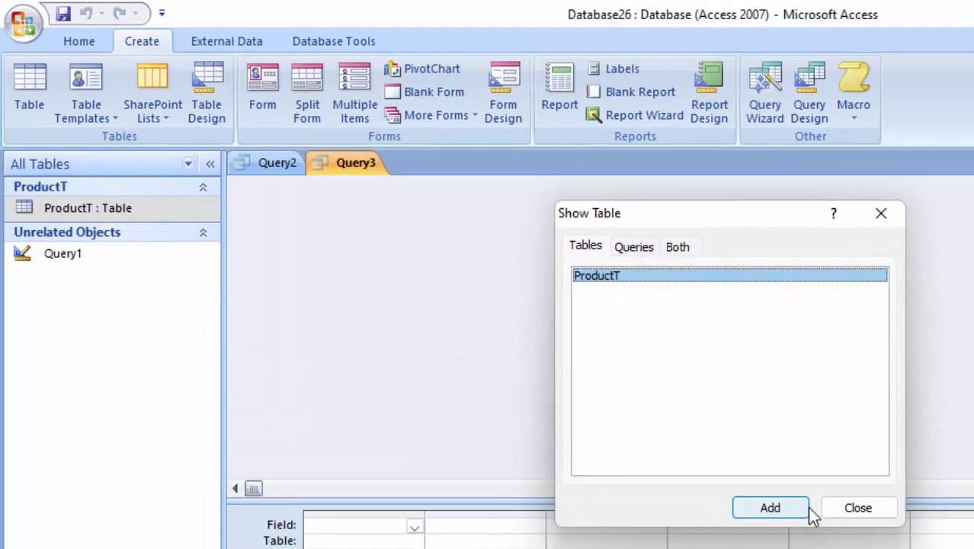
pyautogui.click(836, 509)
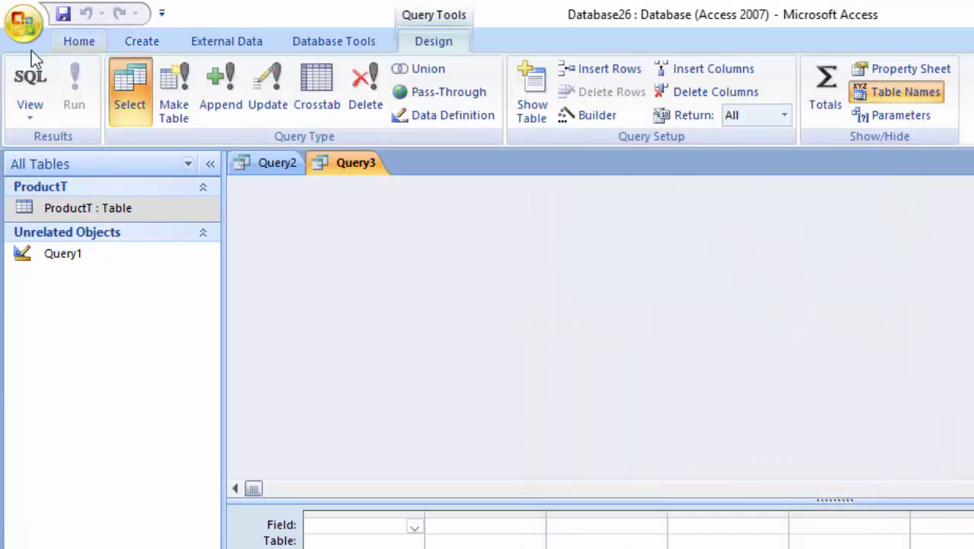
pyautogui.click(31, 83)
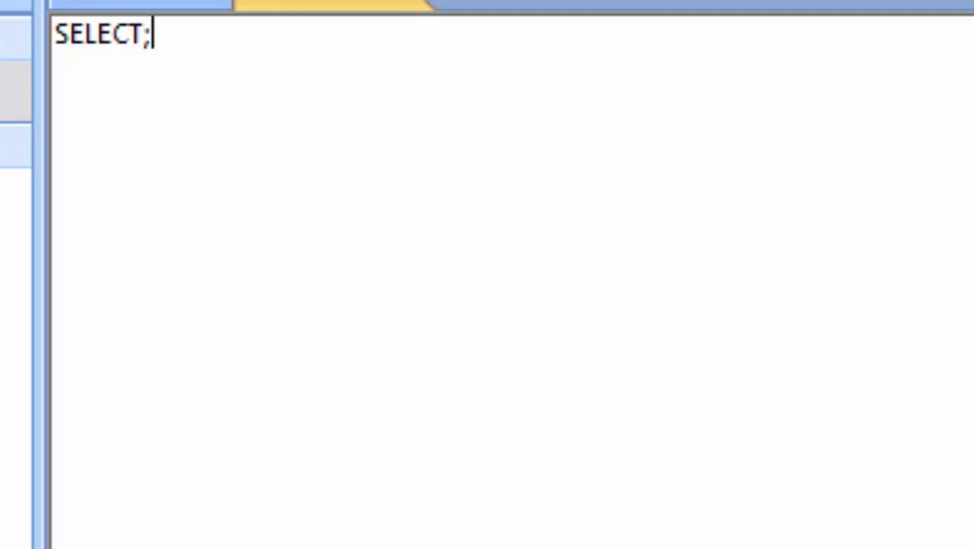
# Write Query3 as SELECT * from Product Where Price BETWEEN 500 AND 1500, checking prices in Query2
pyautogui.write('*')
pyautogui.write(' from ')
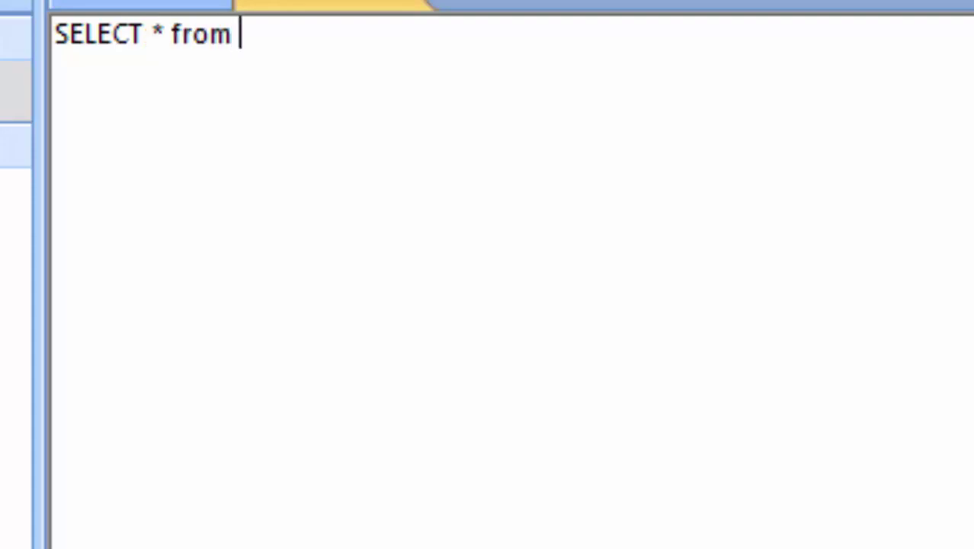
pyautogui.write('Pr')
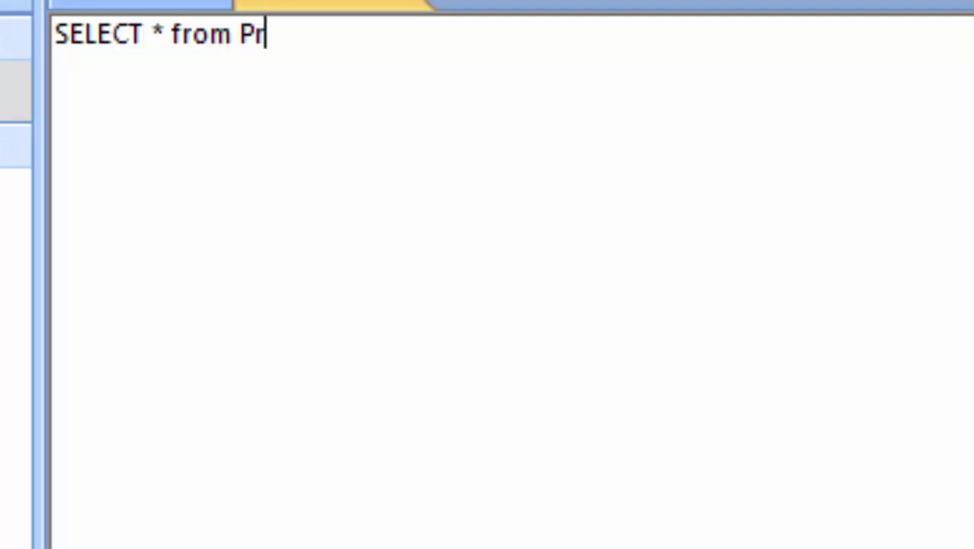
pyautogui.write('oduct')
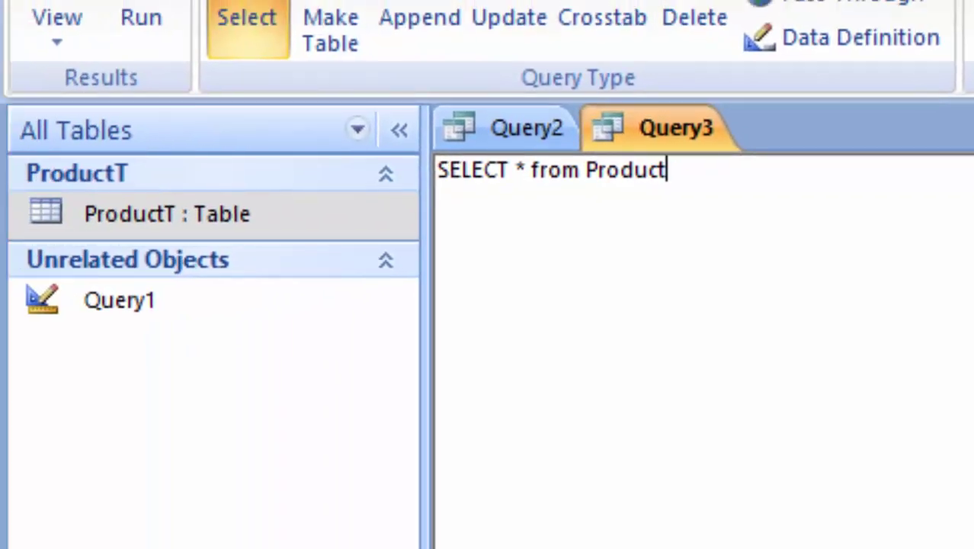
pyautogui.press('Return')
pyautogui.write('W')
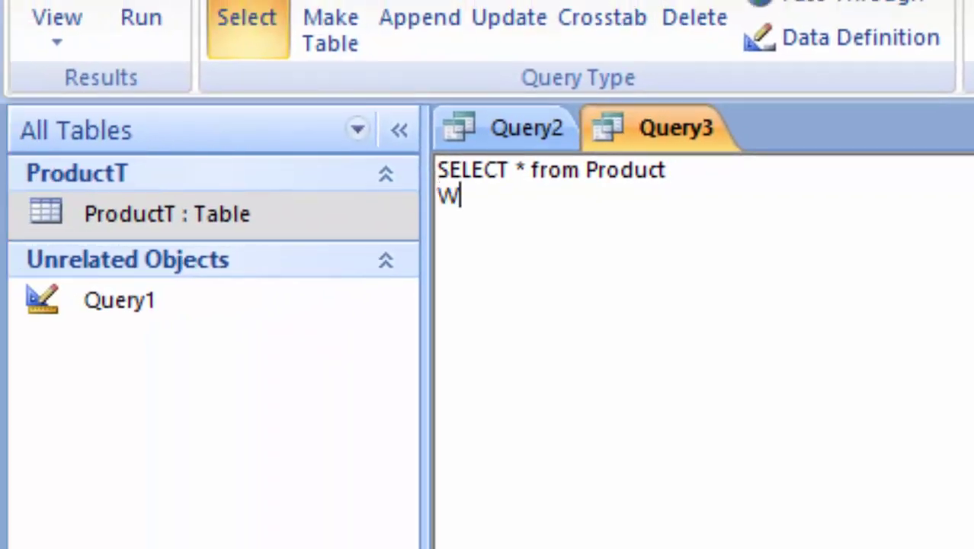
pyautogui.write('here')
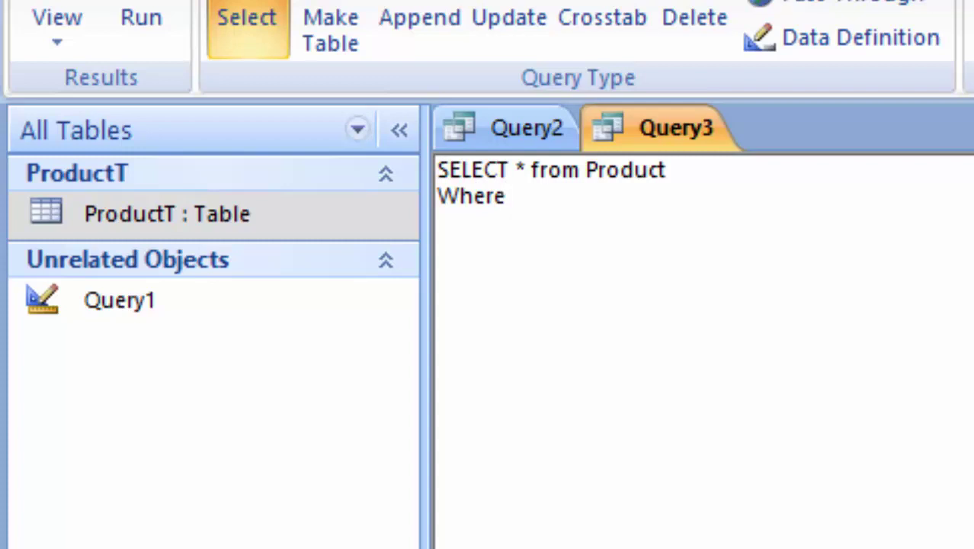
pyautogui.click(535, 139)
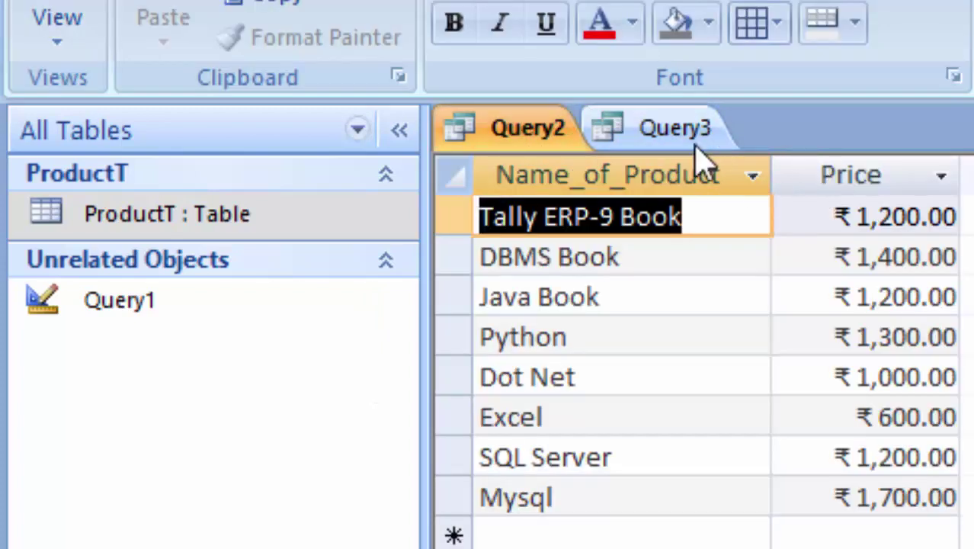
pyautogui.click(671, 130)
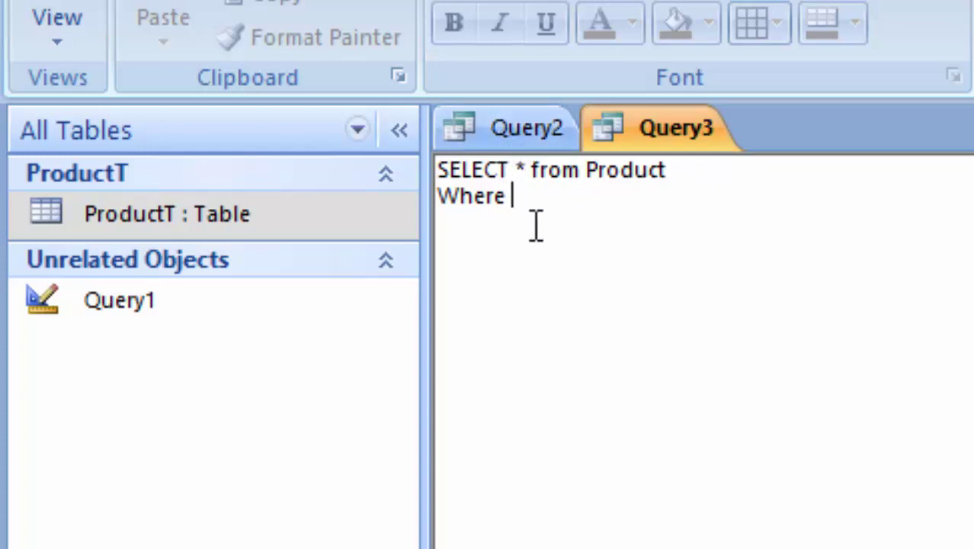
pyautogui.write('Price ')
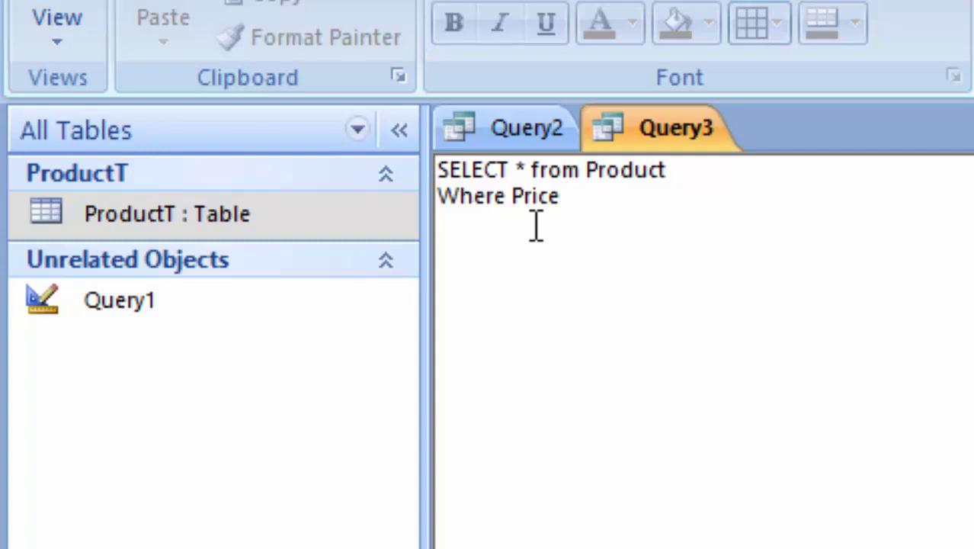
pyautogui.write('BETWEE')
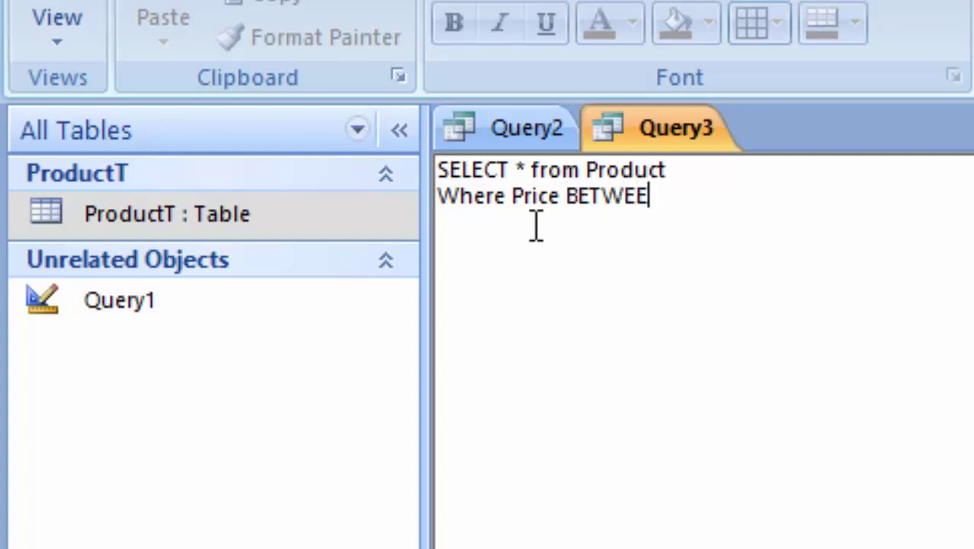
pyautogui.write('N')
pyautogui.write(' 500')
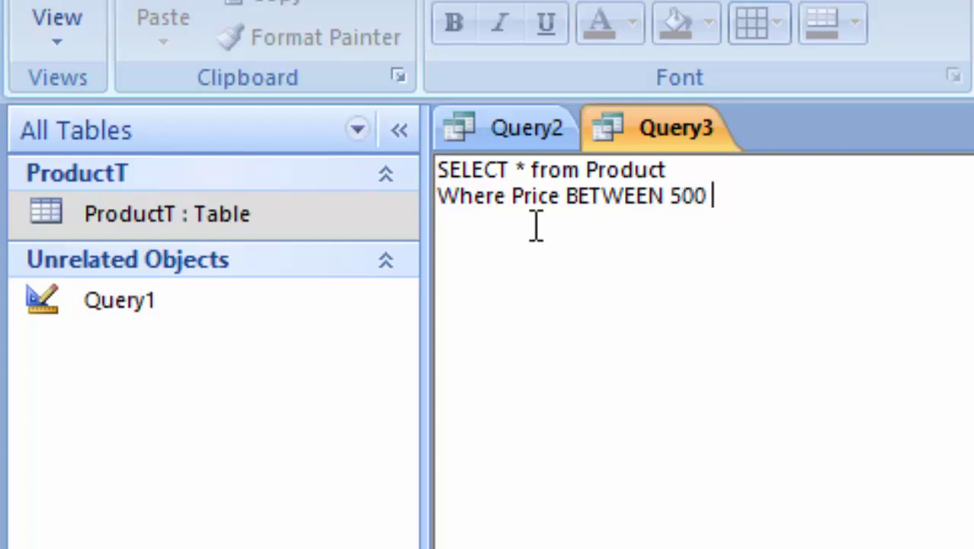
pyautogui.write(' AND ')
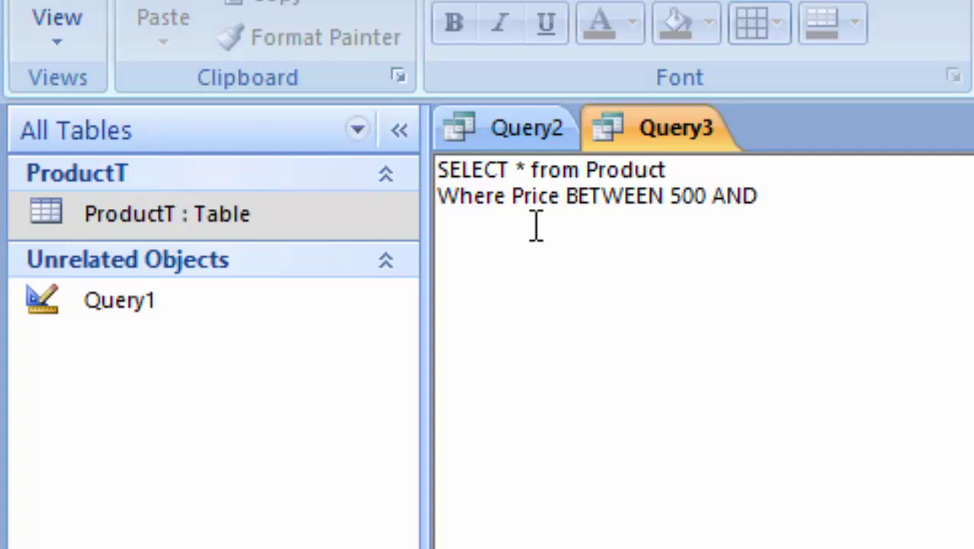
pyautogui.write('1')
pyautogui.write('500;')
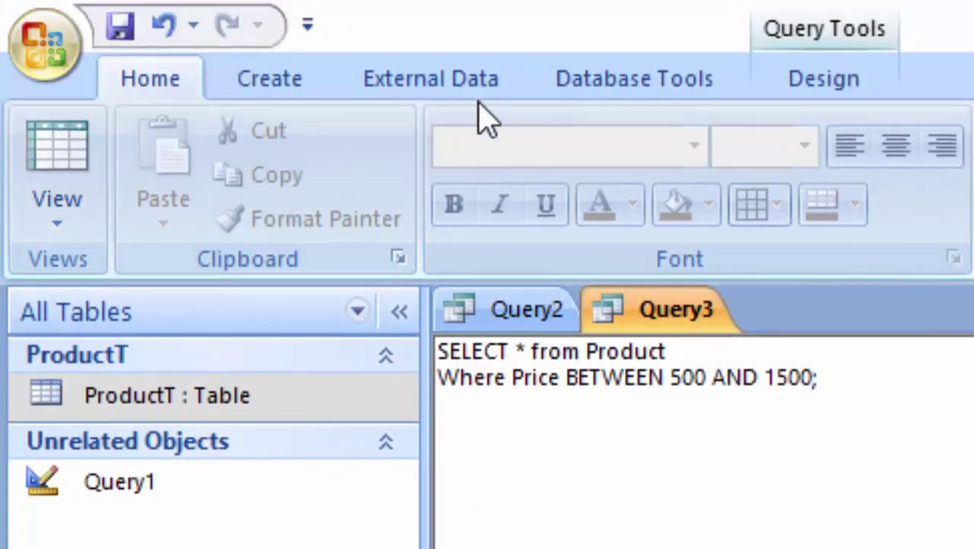
# Close the Query2 document tab
pyautogui.click(812, 84)
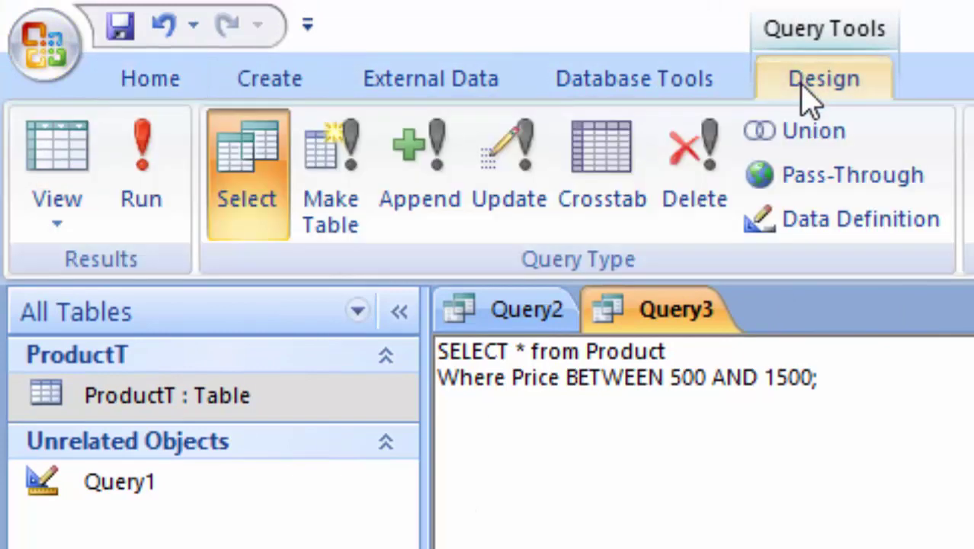
pyautogui.rightClick(472, 309)
pyautogui.click(538, 372)
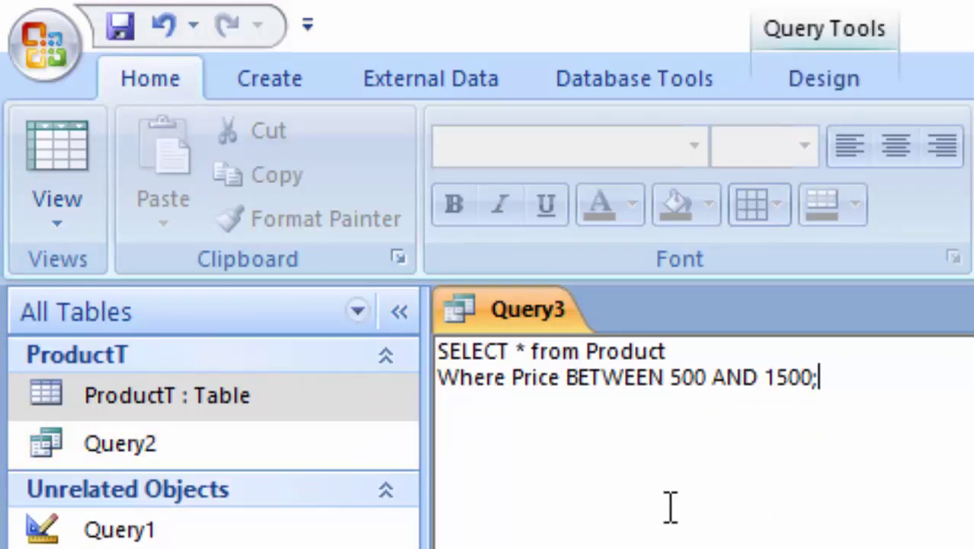
# Run Query3, dismiss the missing-table error, fix Product to ProductT, and run it again
pyautogui.click(832, 90)
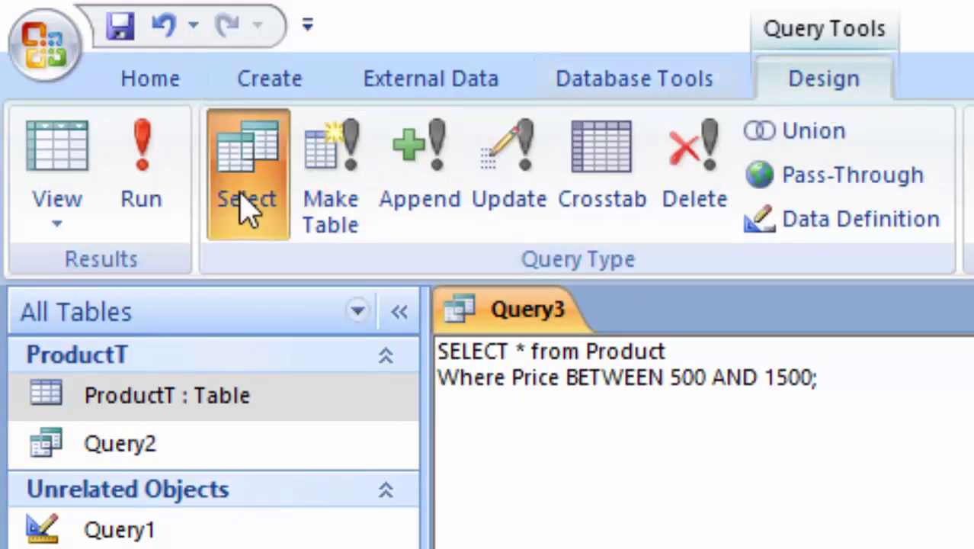
pyautogui.click(164, 187)
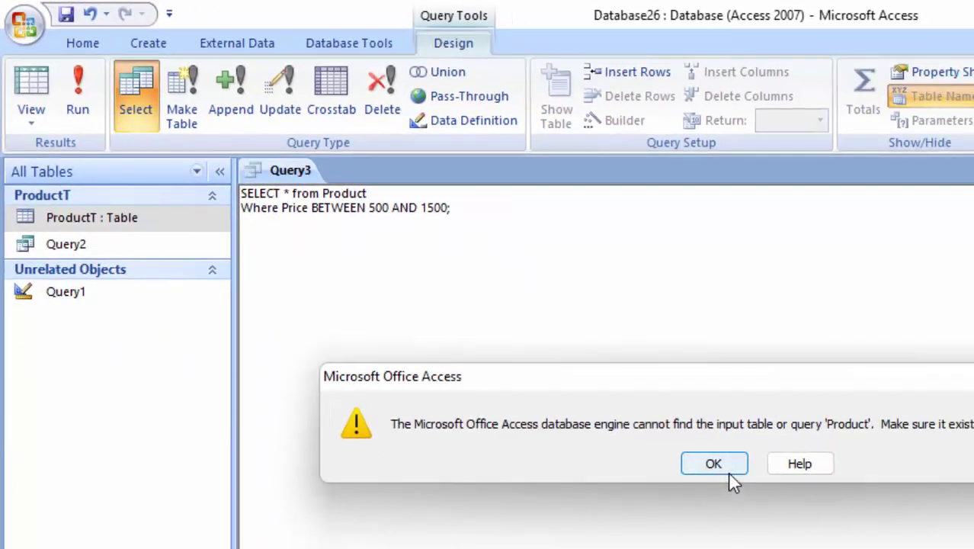
pyautogui.click(790, 509)
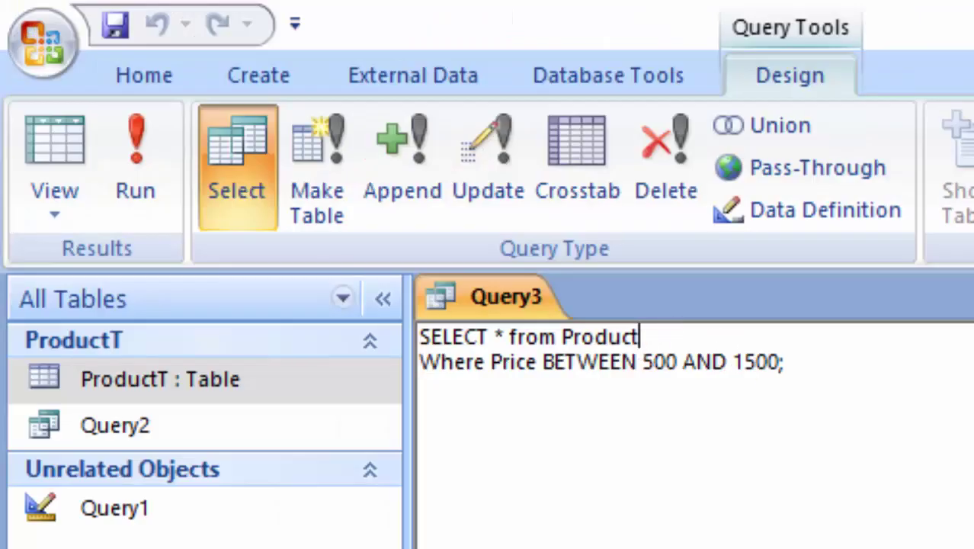
pyautogui.write('T')
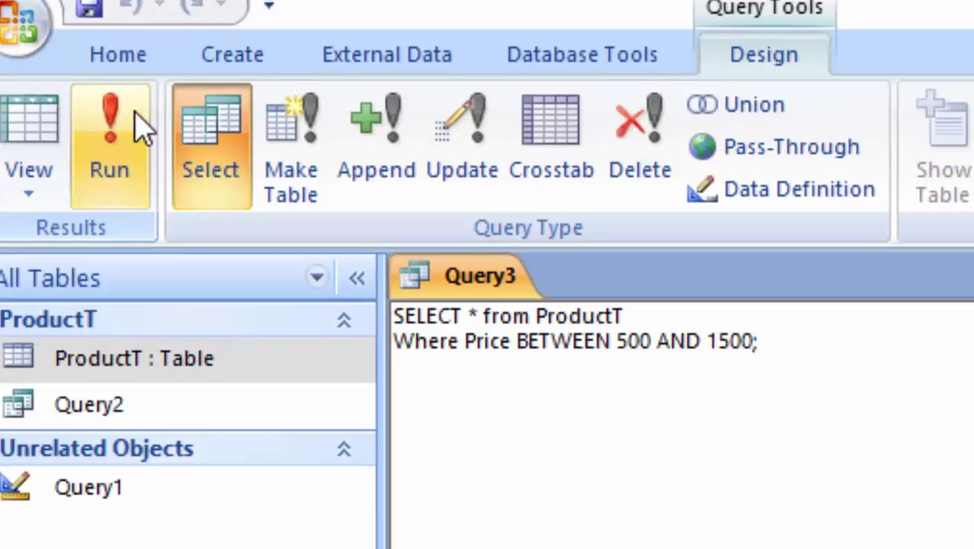
pyautogui.click(152, 149)
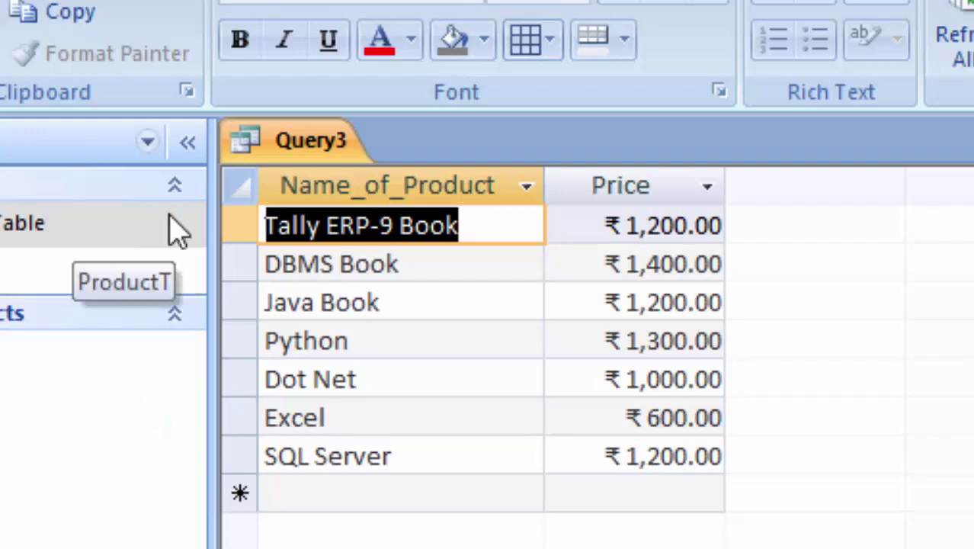
pyautogui.click(3, 46)
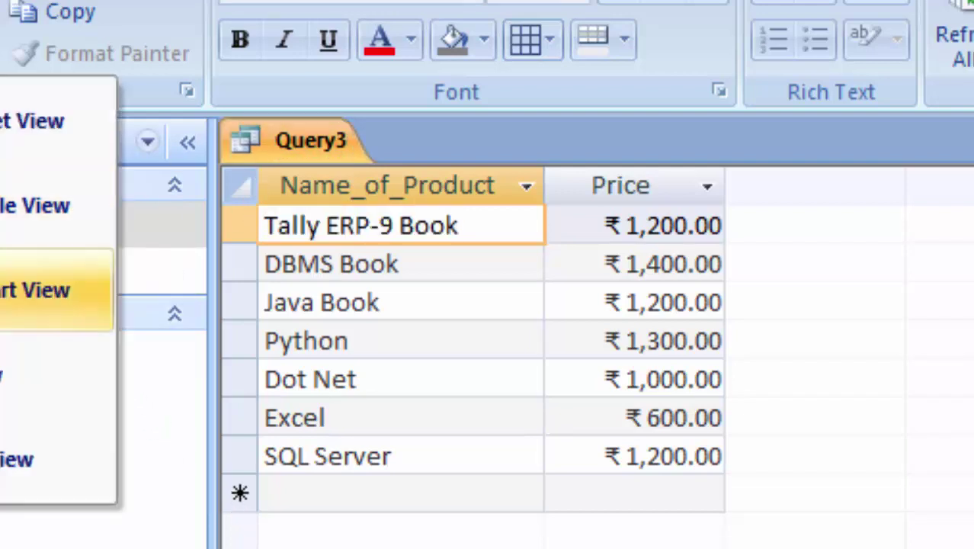
pyautogui.click(46, 375)
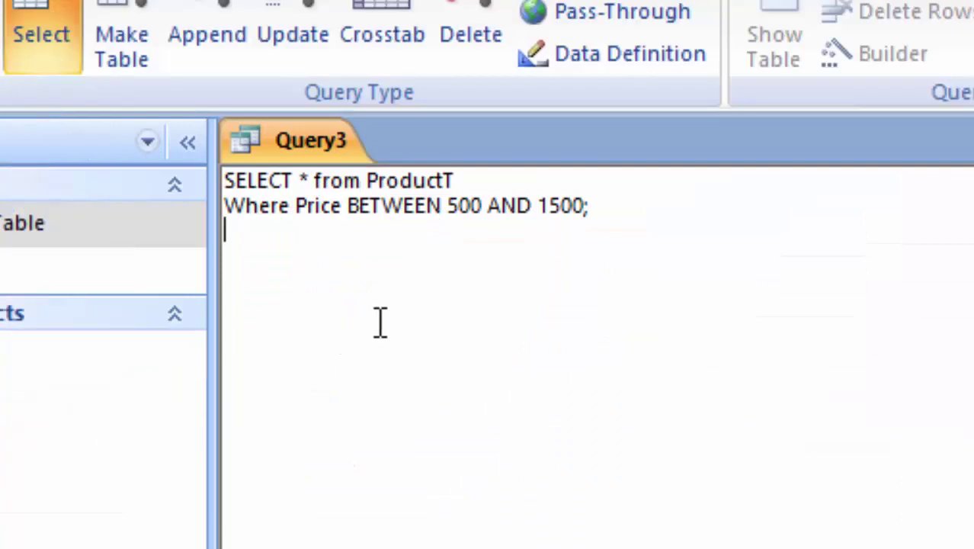
pyautogui.click(480, 244)
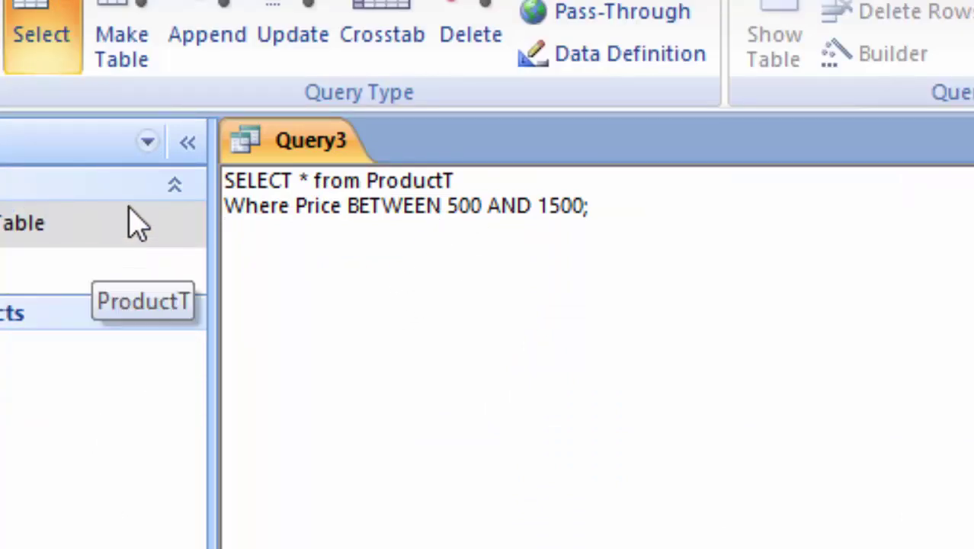
pyautogui.click(4, 31)
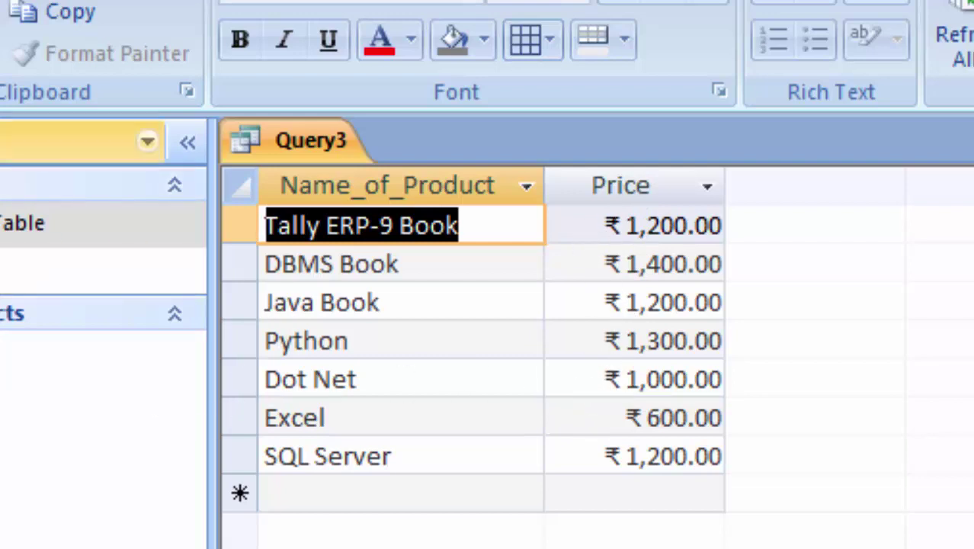
pyautogui.click(40, 125)
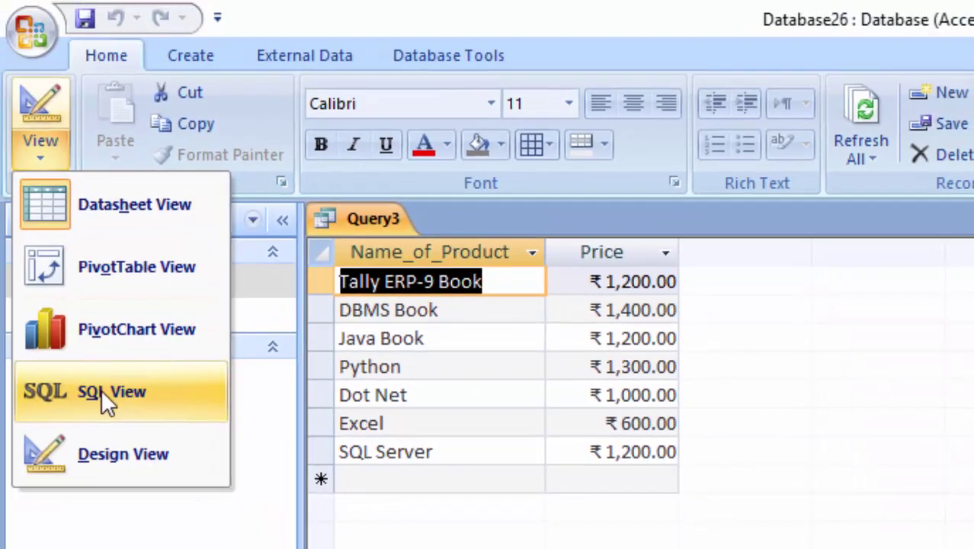
# Change Query3's upper price limit from 1500 to 1000 and run it, leaving Dot Net and Excel
pyautogui.click(102, 393)
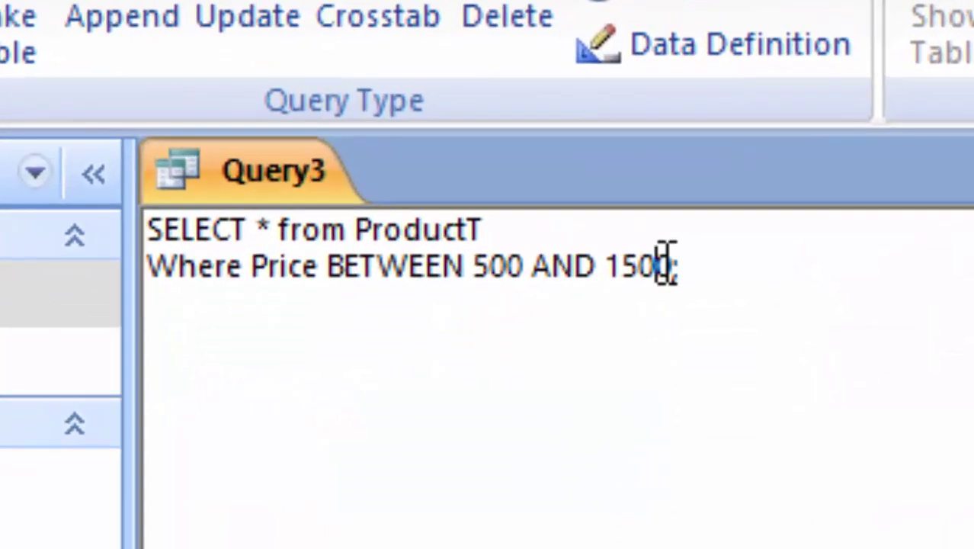
pyautogui.press('BackSpace')
pyautogui.press('Left')
pyautogui.press('BackSpace')
pyautogui.write('00')
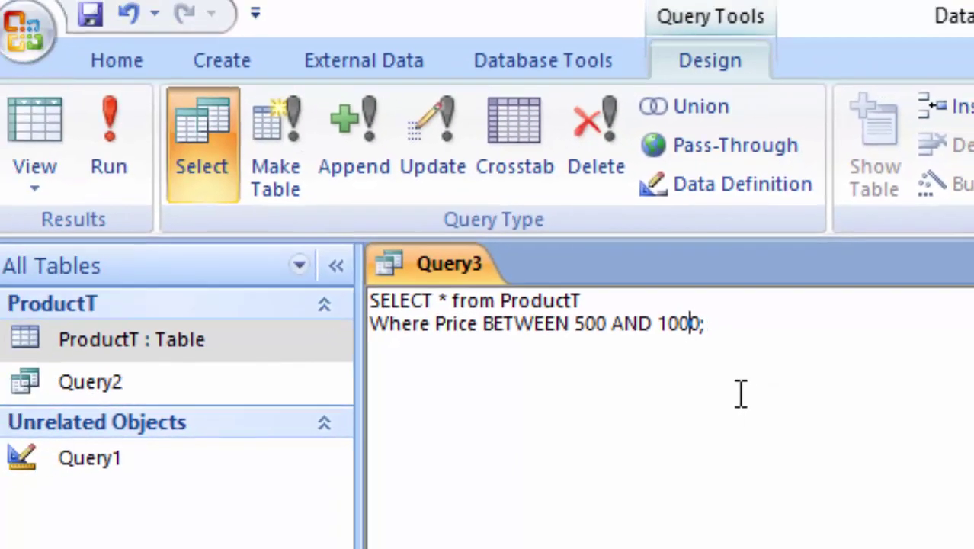
pyautogui.click(136, 169)
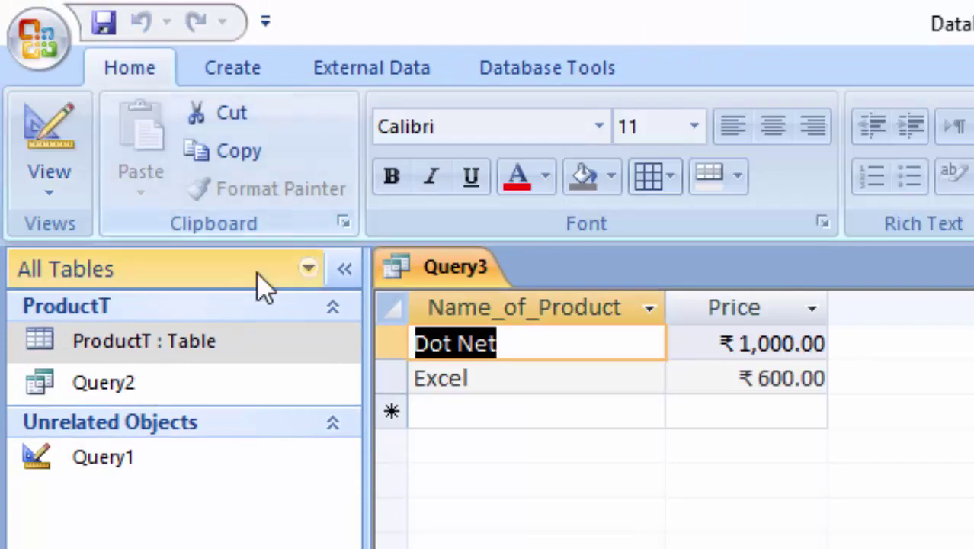